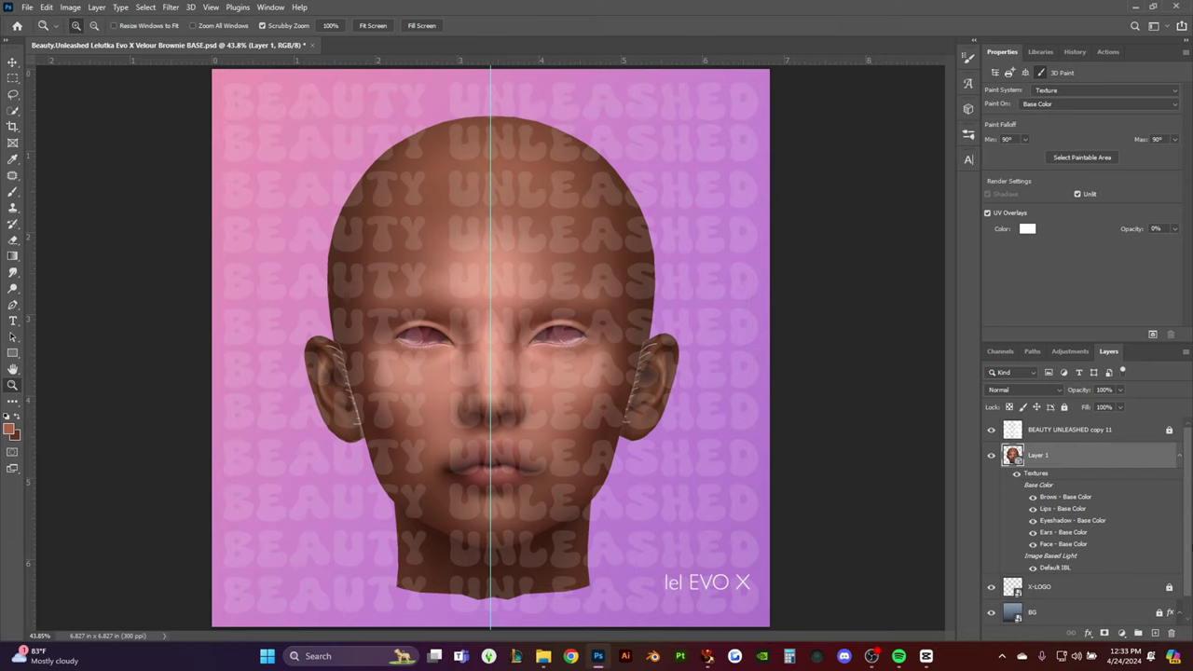
Duplicate Layer 1 into a black head silhouette, then open the Face - Base Color texture
left_click(1055, 454)
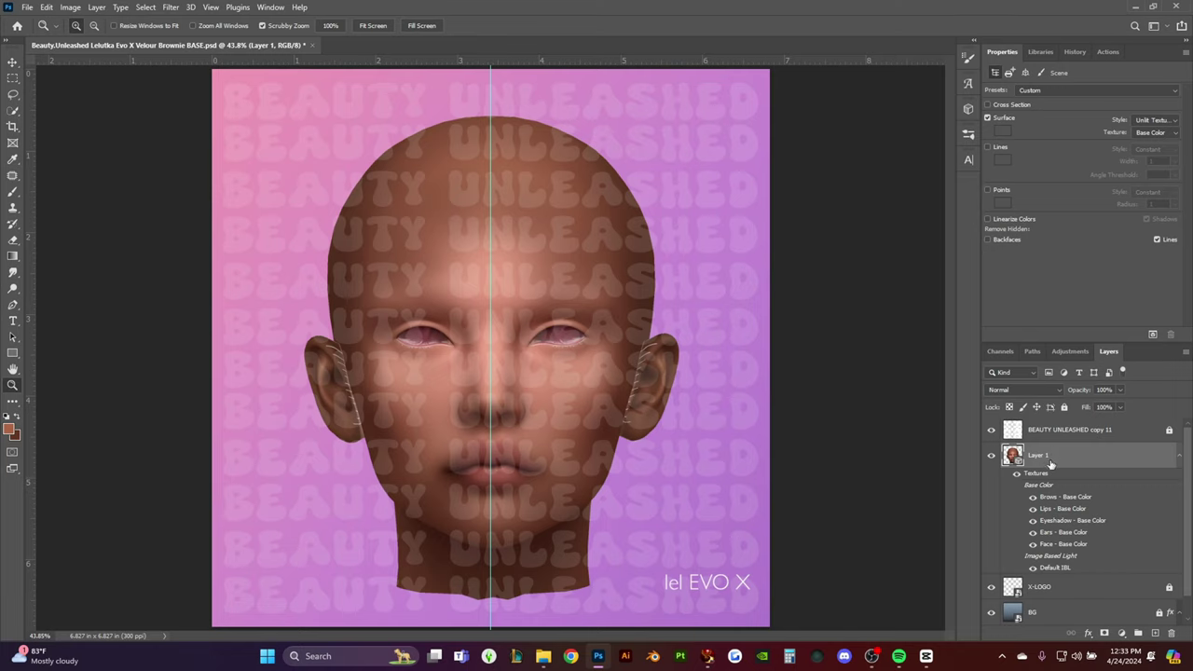
key("ctrl+j")
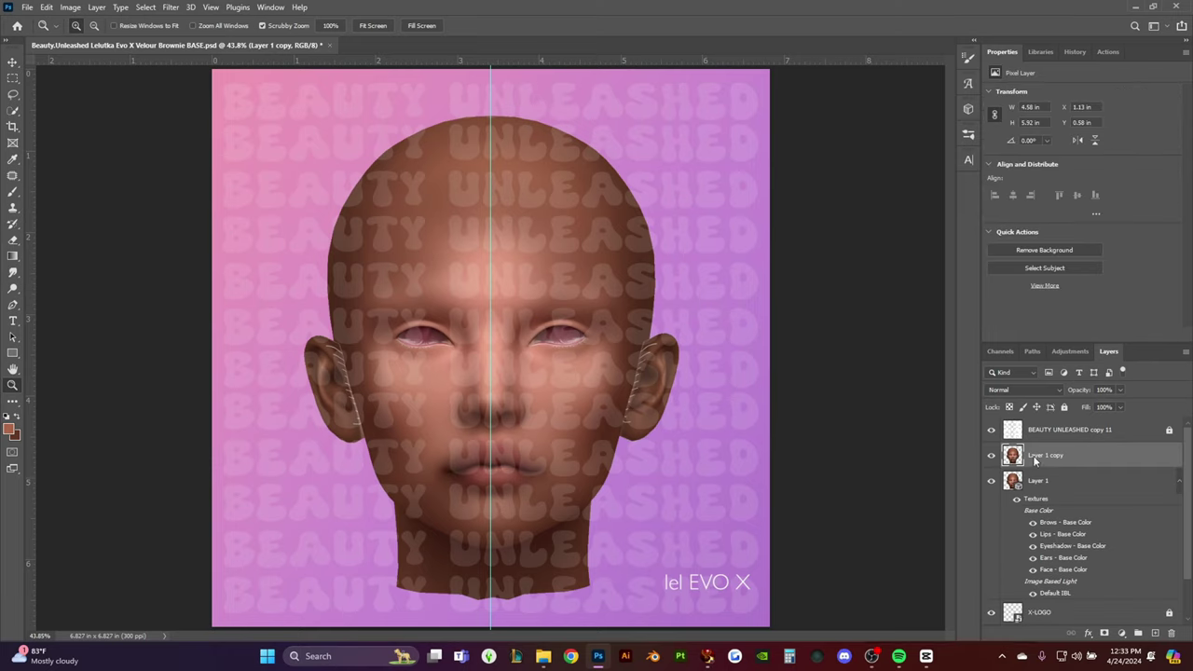
key("h")
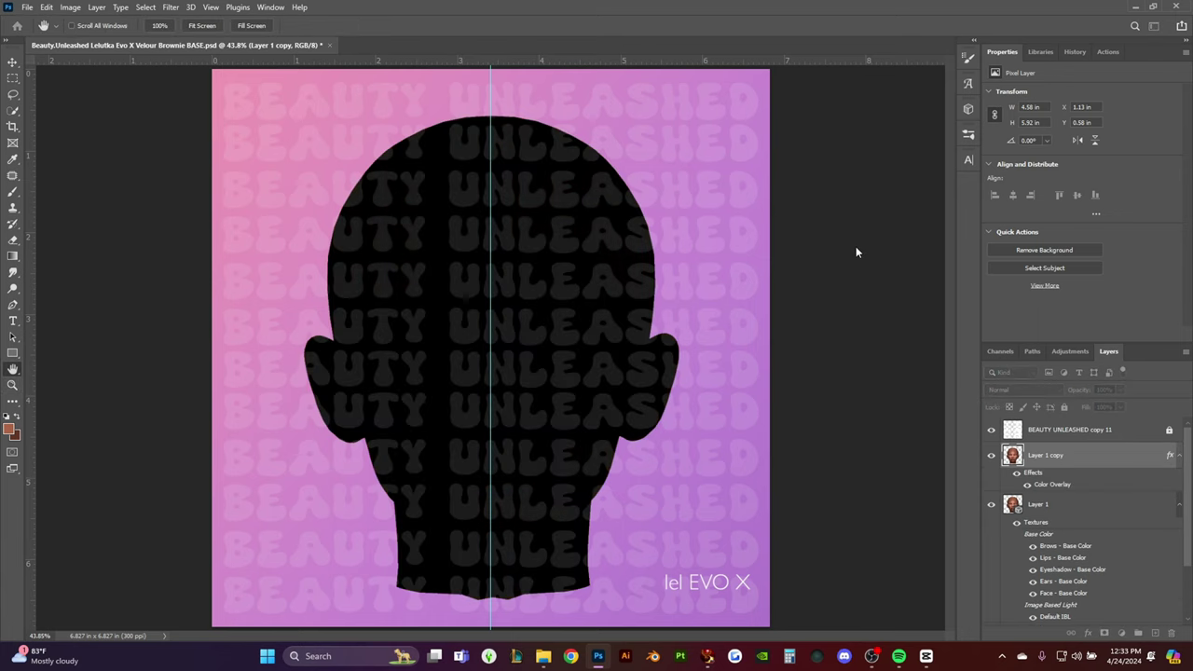
key("z")
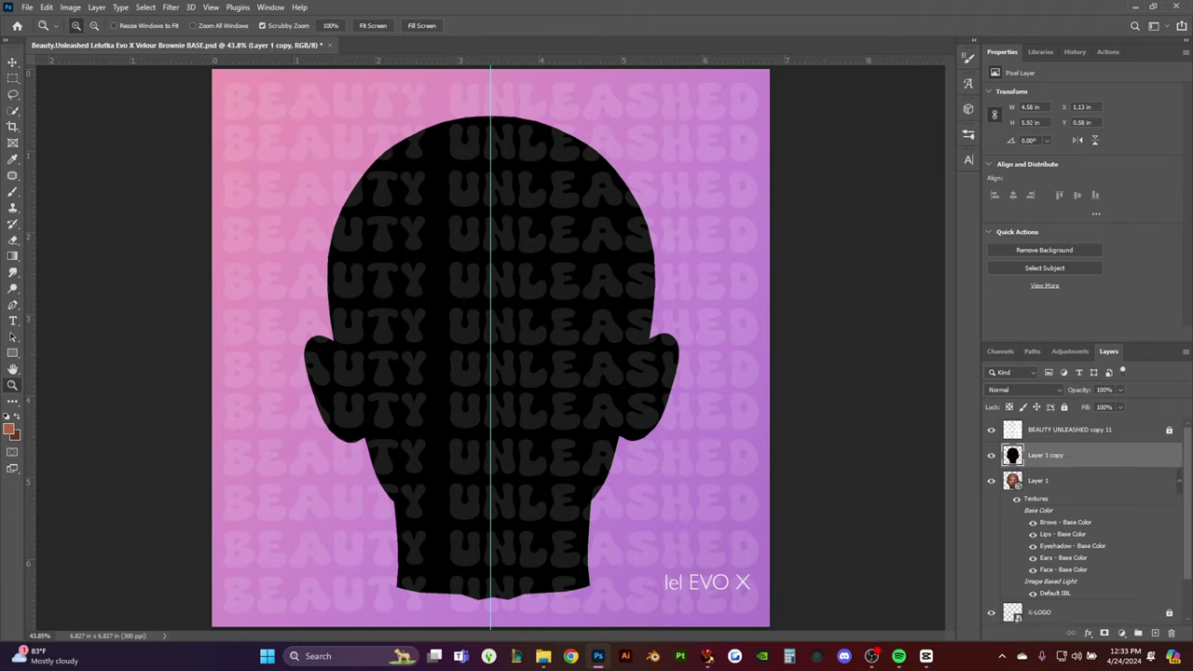
left_click(992, 456)
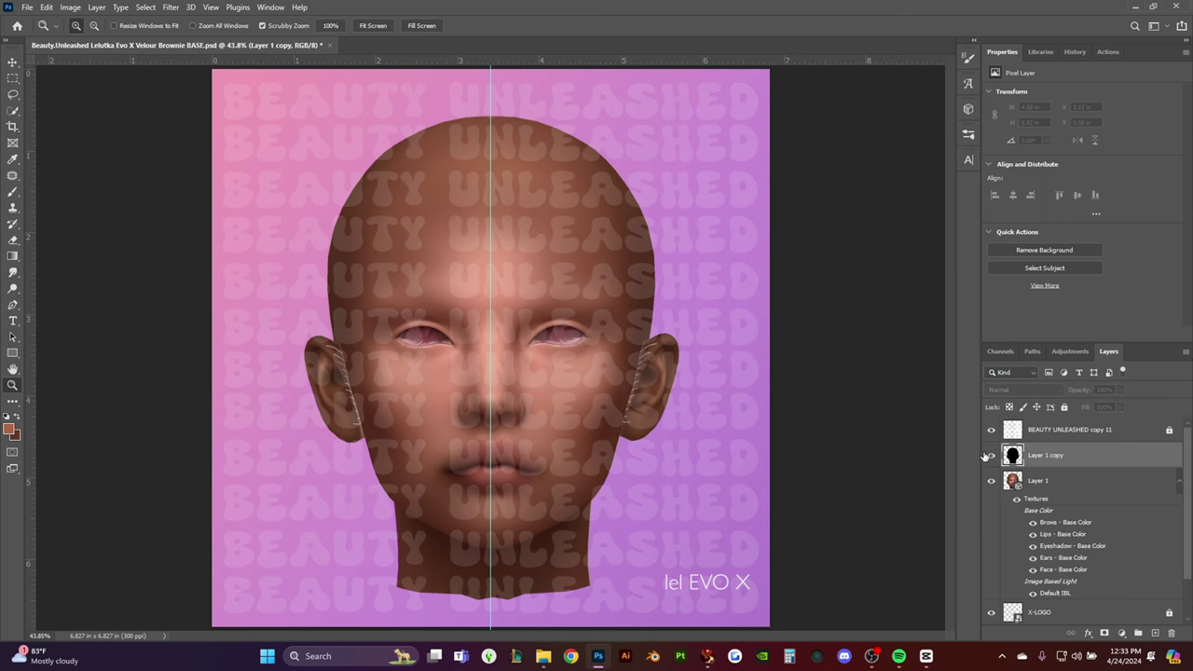
left_click(992, 456)
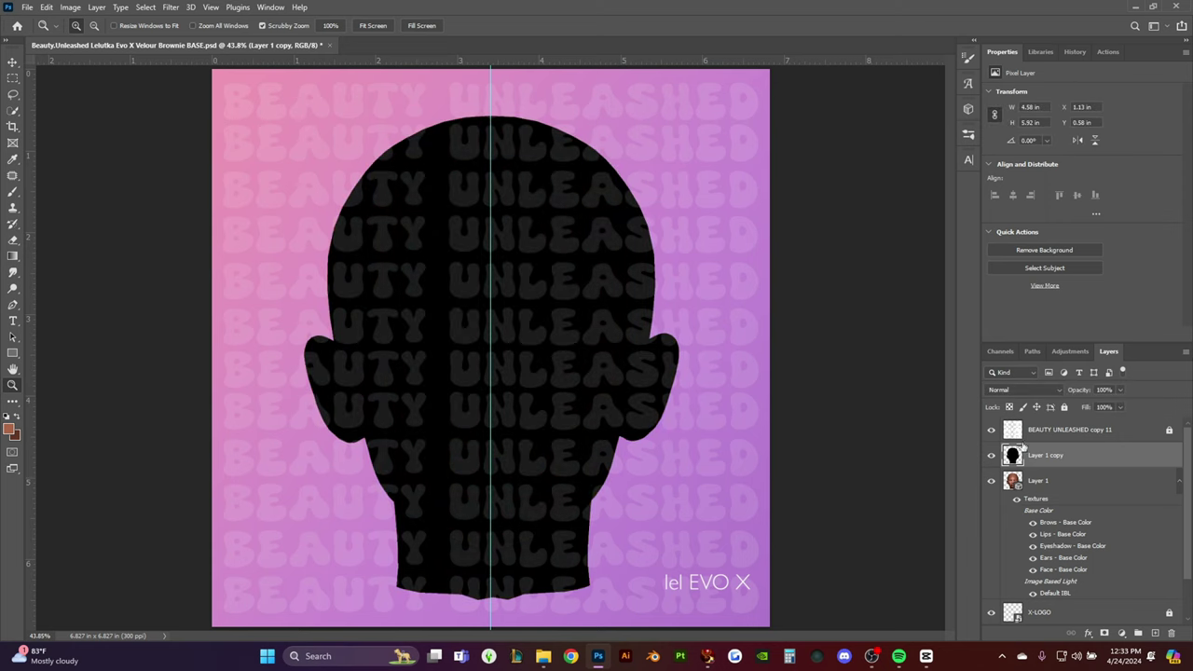
double_click(1063, 570)
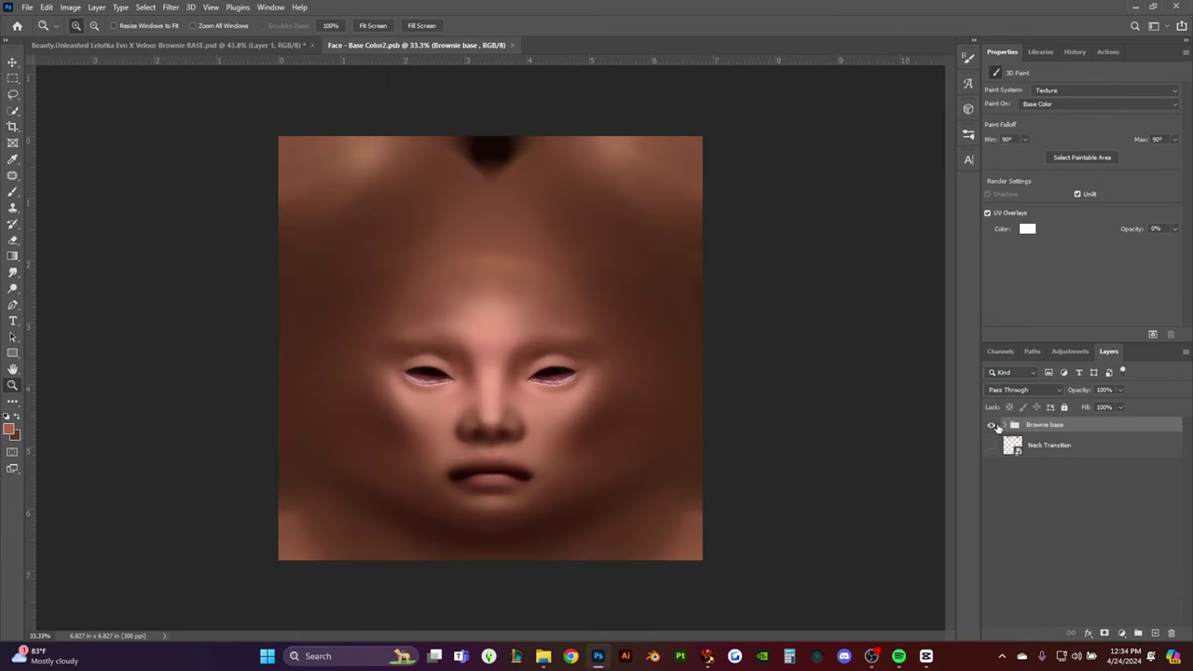
Duplicate the EyeSocket layer, move the copy to the top and make it solid black
left_click(1005, 425)
scroll(1040, 522, "down", 2)
left_click(1057, 497)
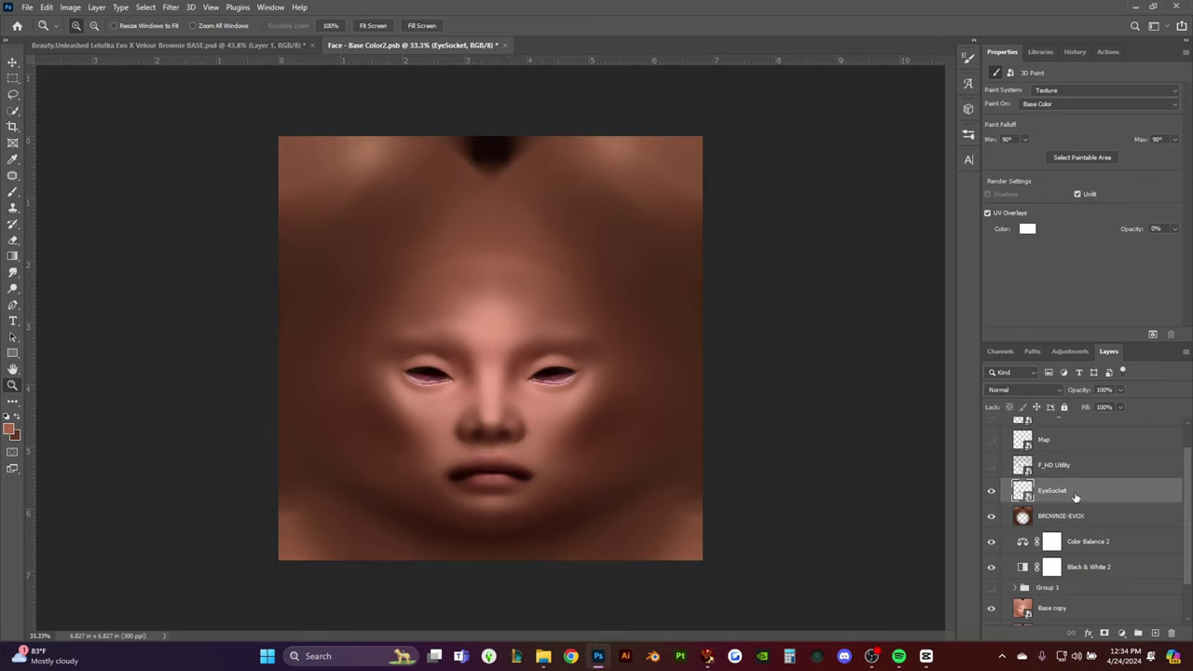
key("ctrl+j")
left_click_drag(1076, 495, 1037, 417)
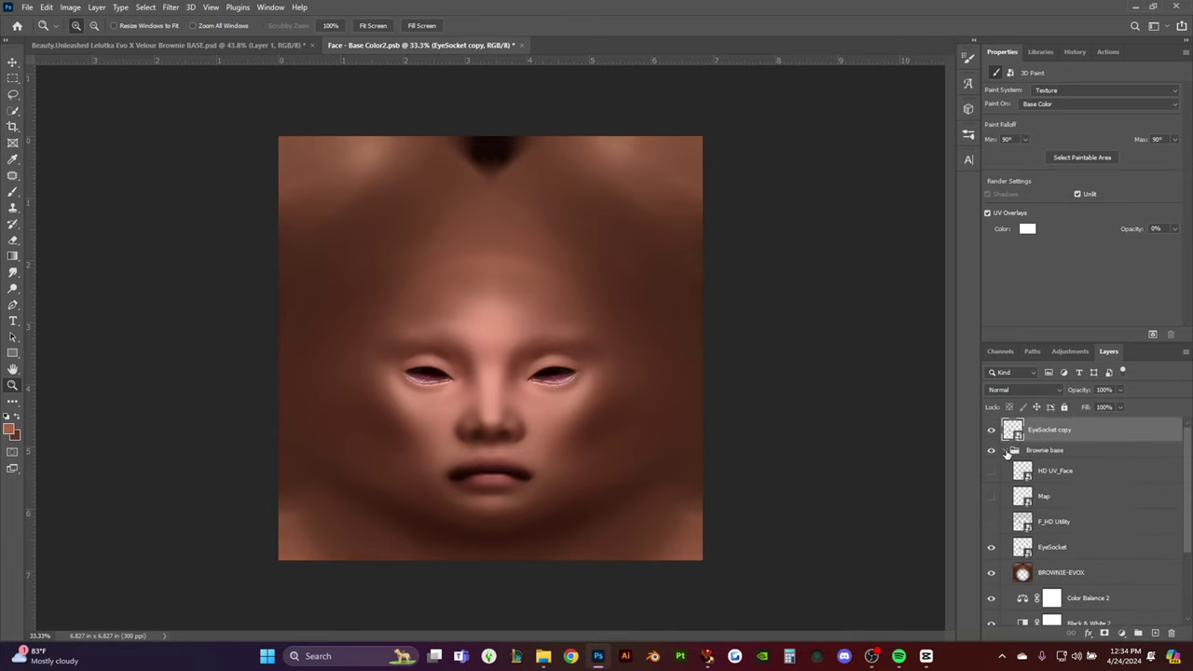
left_click(1005, 451)
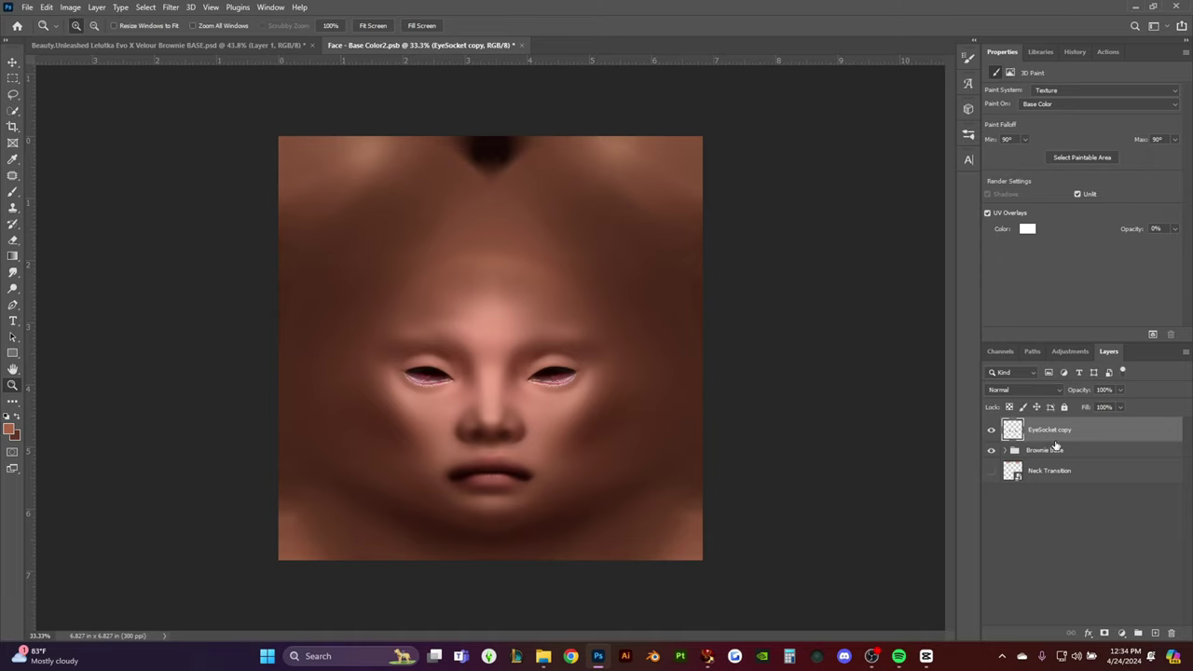
key("h")
key("ctrl+shift+z")
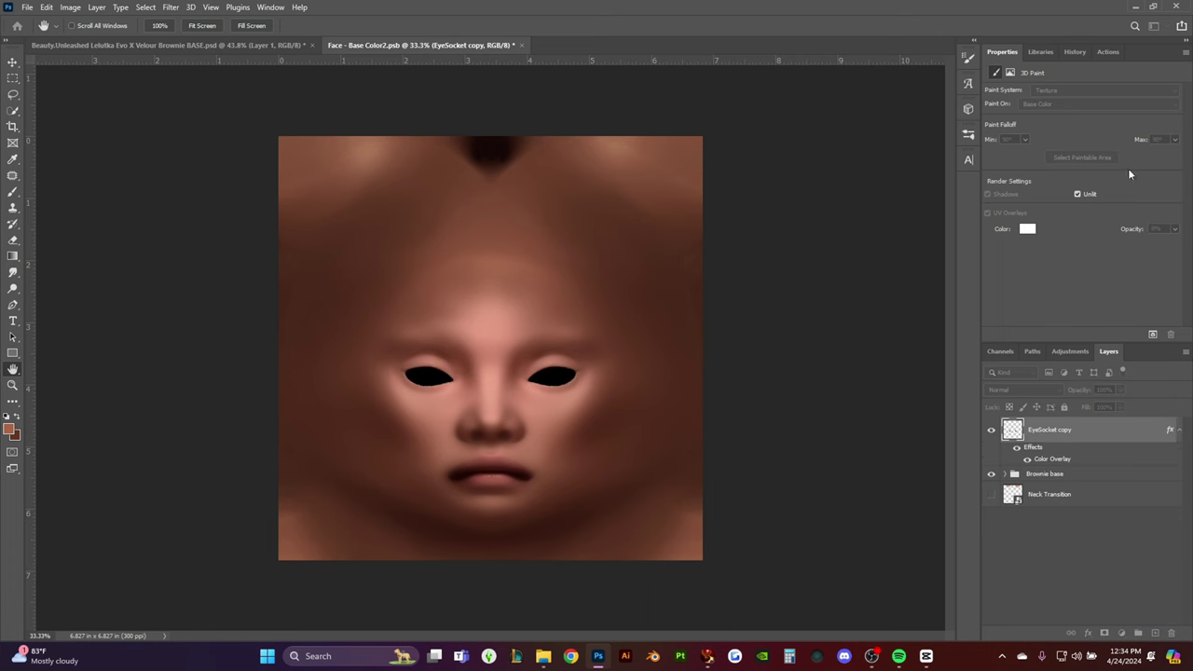
Save the Face - Base Color texture and return to the head render document
key("z")
key("ctrl+s")
key("ctrl+Tab")
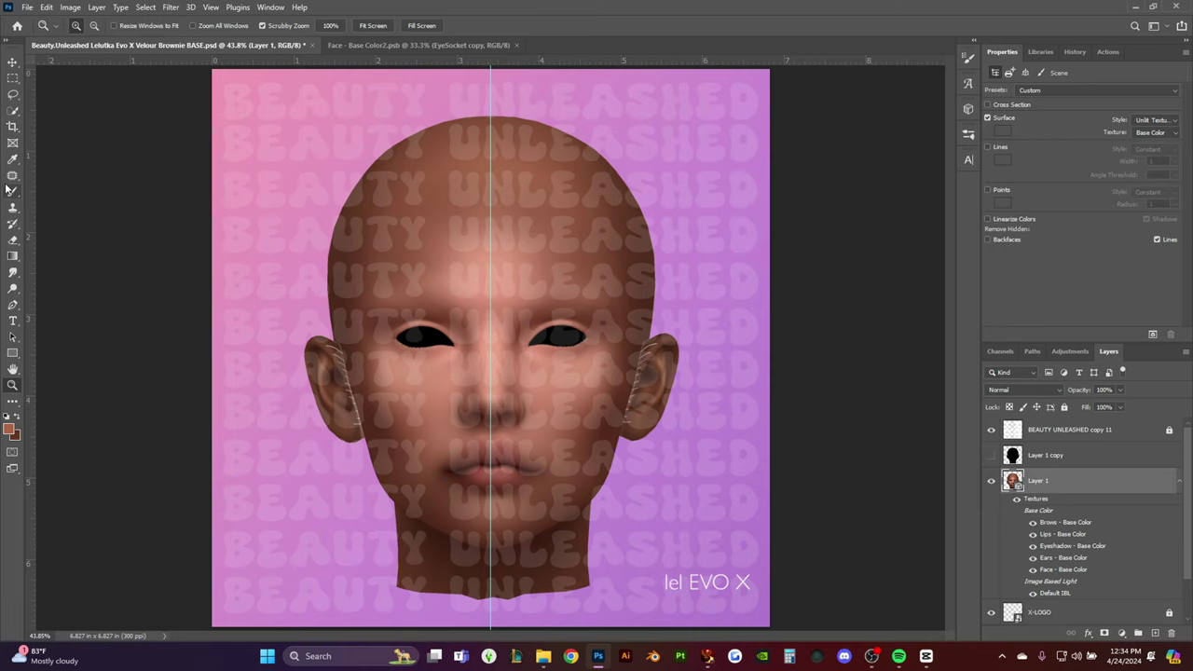
Quick-select both black eye holes and copy them to a new Layer 2
left_click(12, 95)
left_click(12, 111)
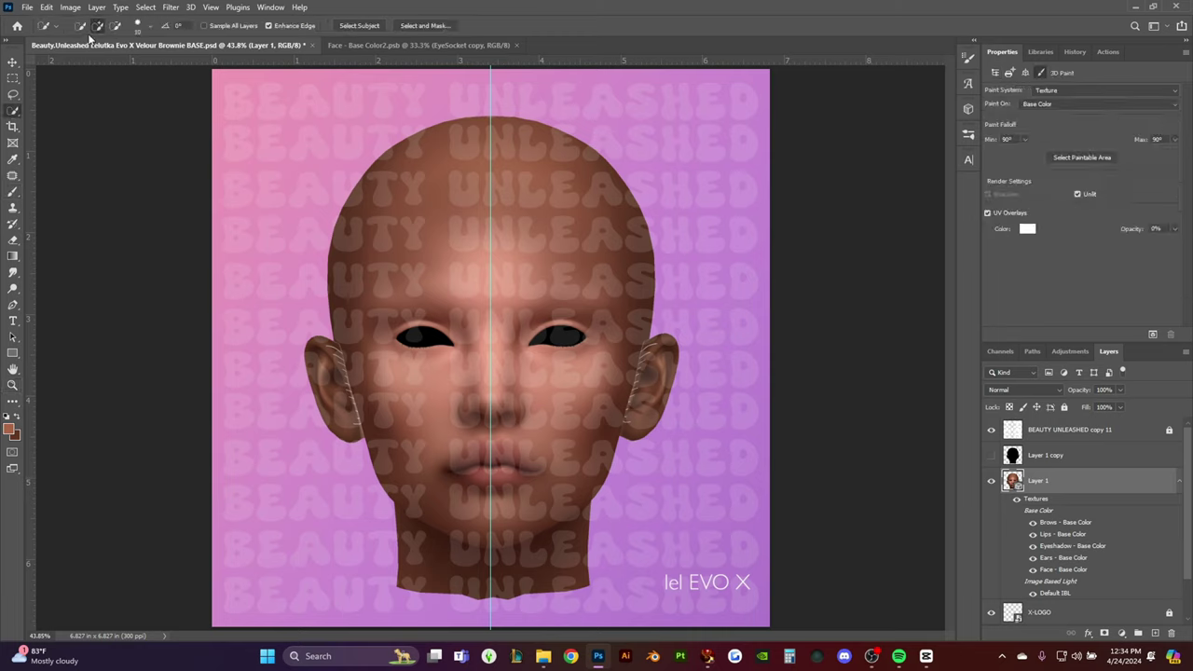
left_click(435, 333)
left_click(564, 340)
key("ctrl+j")
Toggle Layer 1, the silhouette and Layer 2 visibility to check the eye shapes
left_click(993, 507)
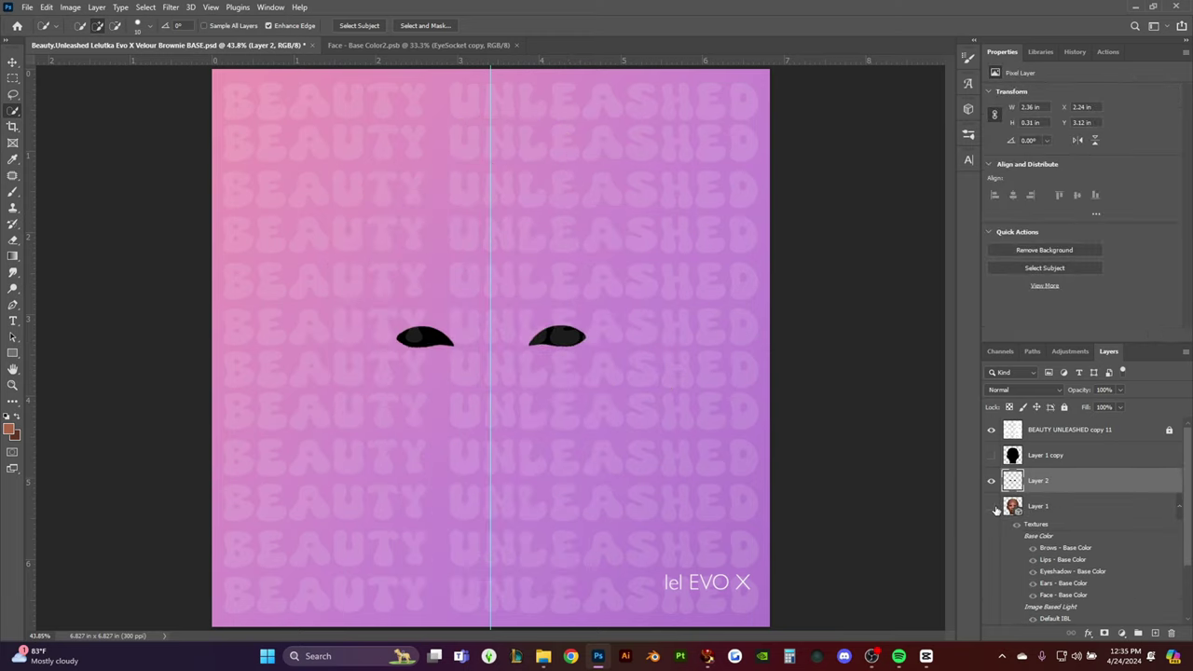
left_click(992, 507)
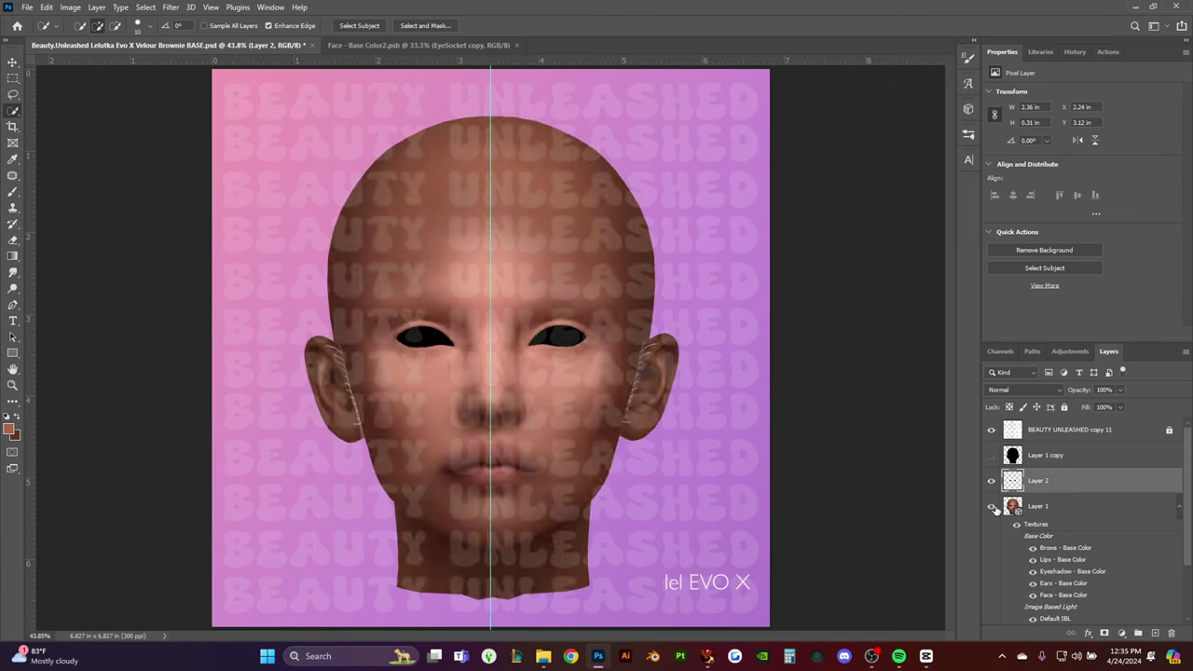
left_click(992, 456)
left_click(992, 456)
left_click(992, 481)
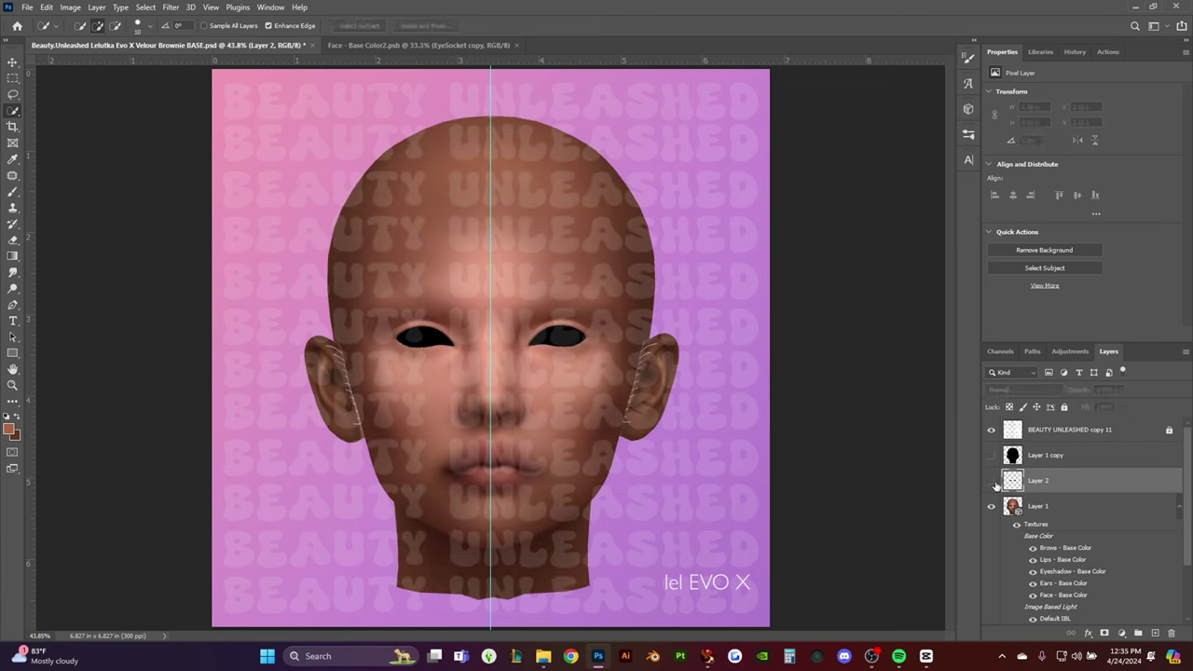
left_click(992, 481)
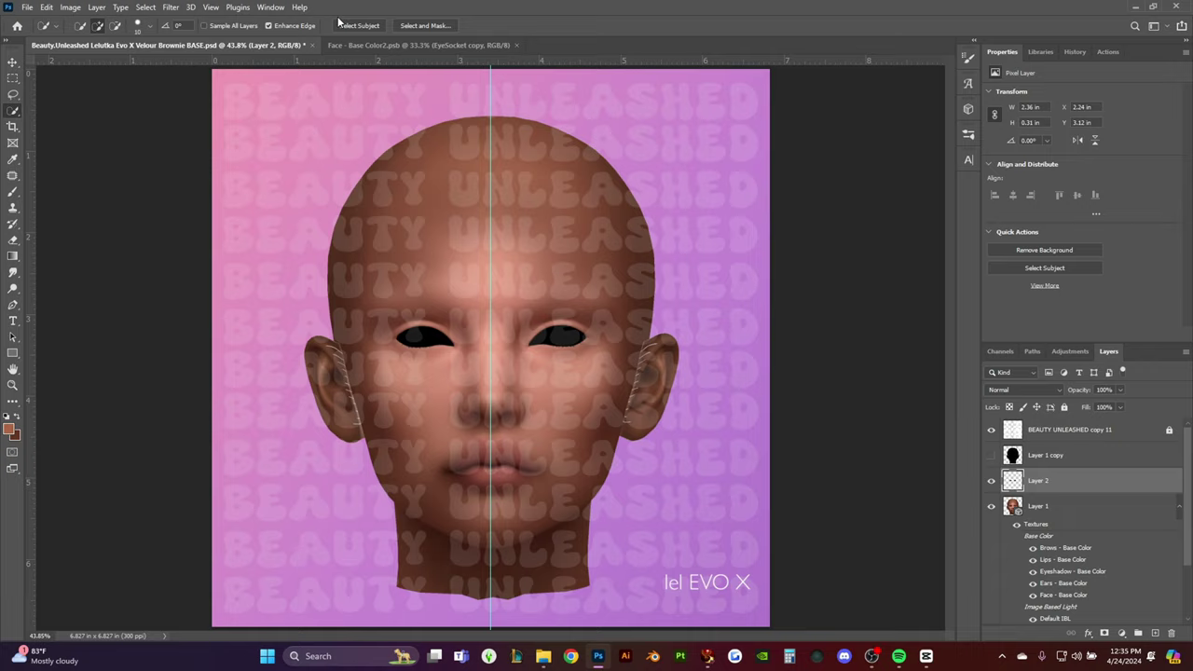
Hide EyeSocket copy in the face texture, compare the eyes, and leave Layer 2 hidden
left_click(389, 45)
left_click(991, 430)
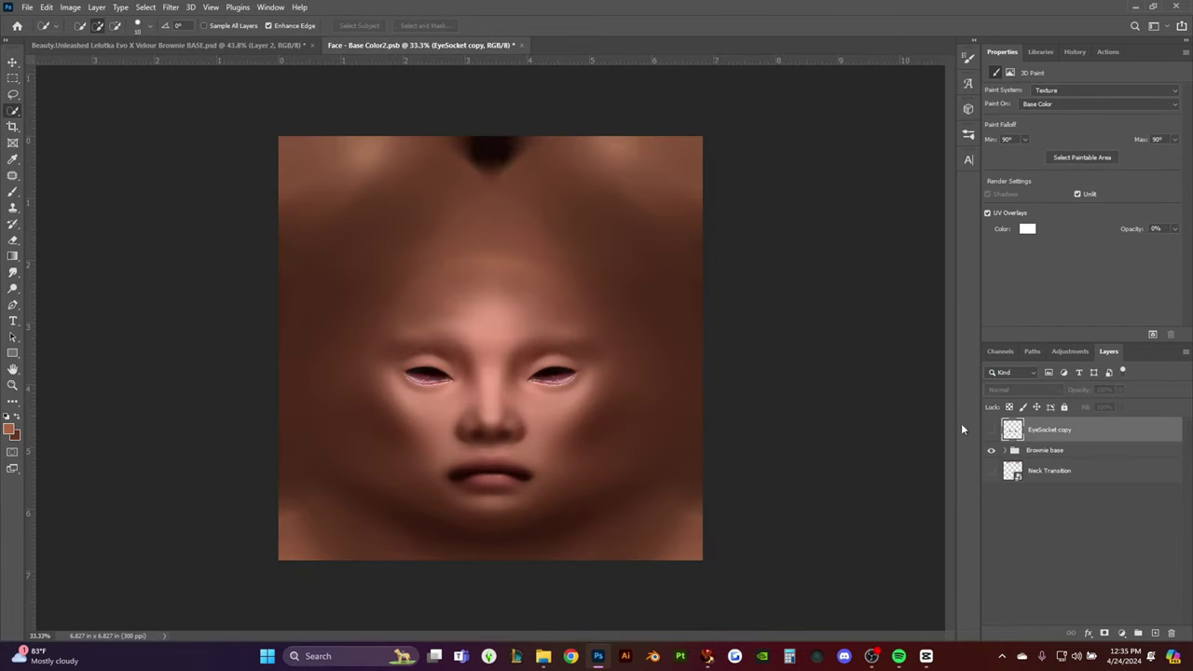
left_click(267, 45)
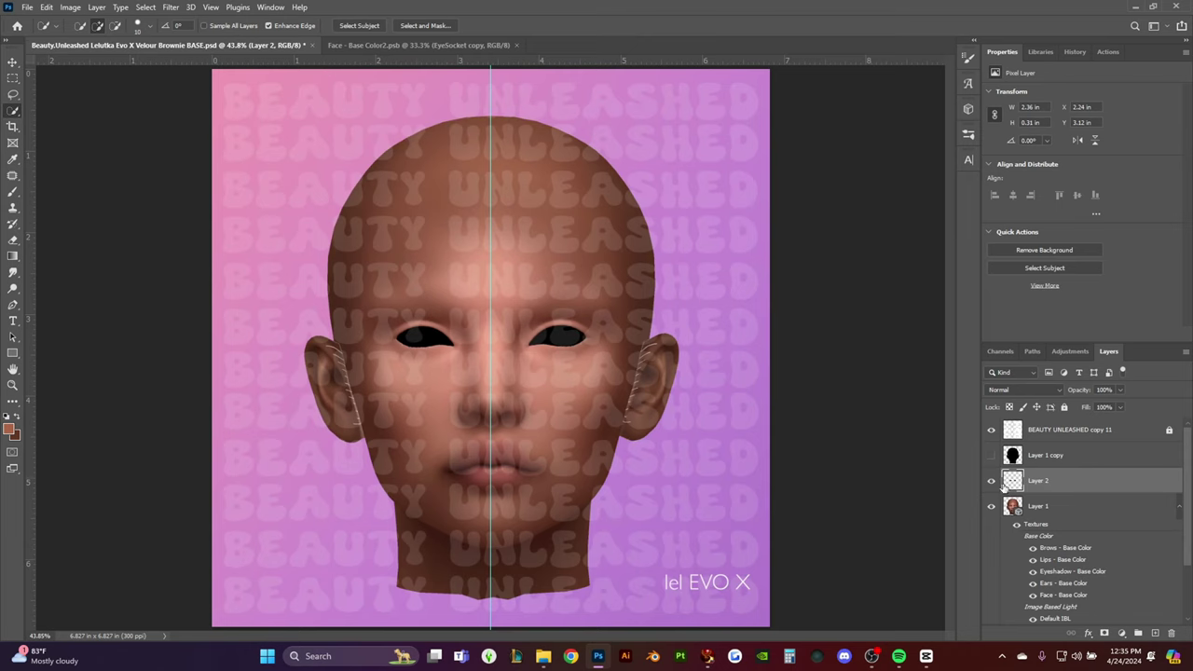
left_click(993, 482)
left_click(994, 483)
left_click(993, 482)
Paste the ref 232 photo, shrink it to about 23% over the face, and lower its opacity to 43%
key("ctrl+v")
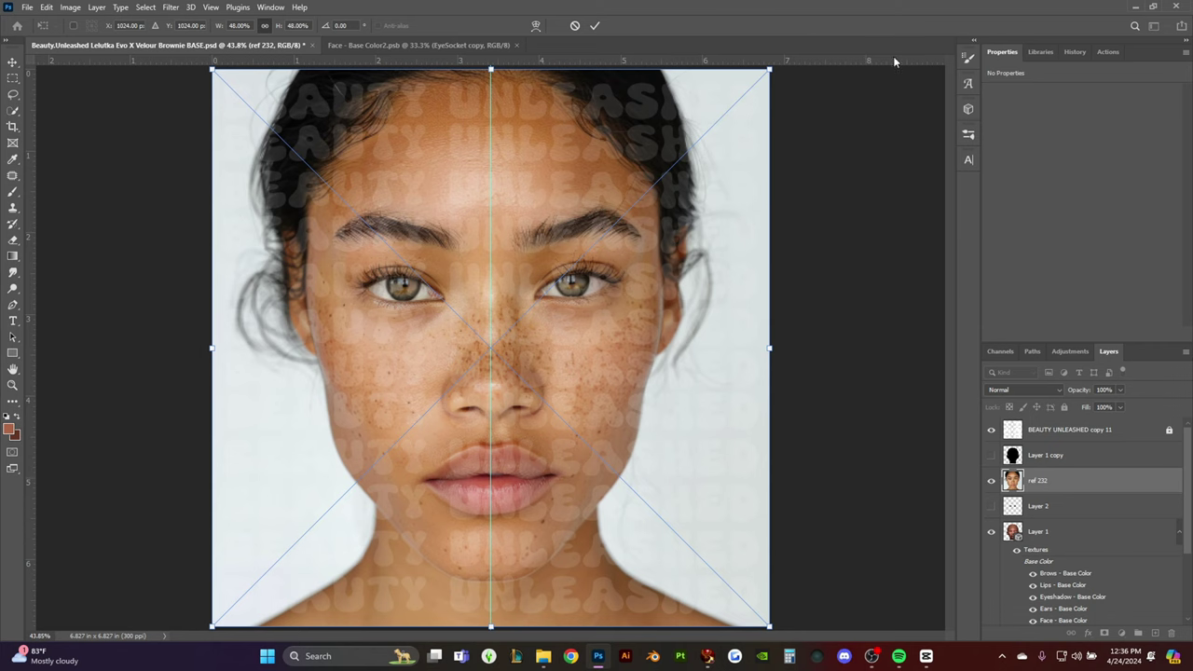
left_click_drag(771, 352, 466, 349)
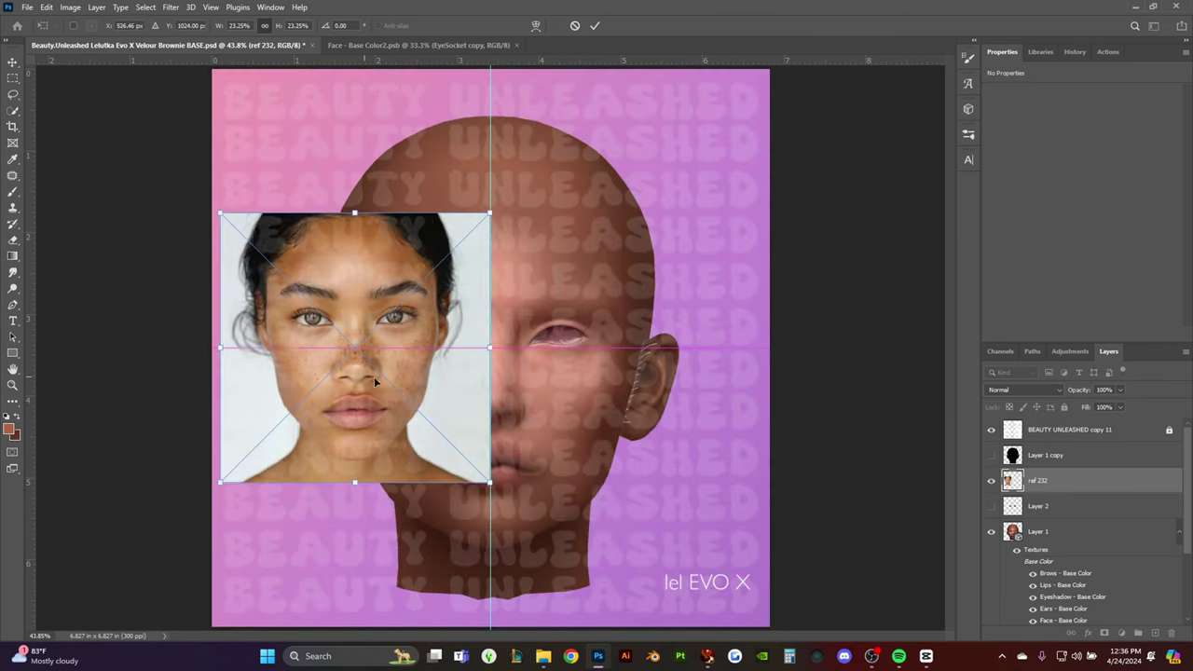
mouse_move(374, 377)
left_mouse_down()
mouse_move(527, 408)
mouse_move(518, 398)
left_mouse_up()
left_click(595, 25)
key("w")
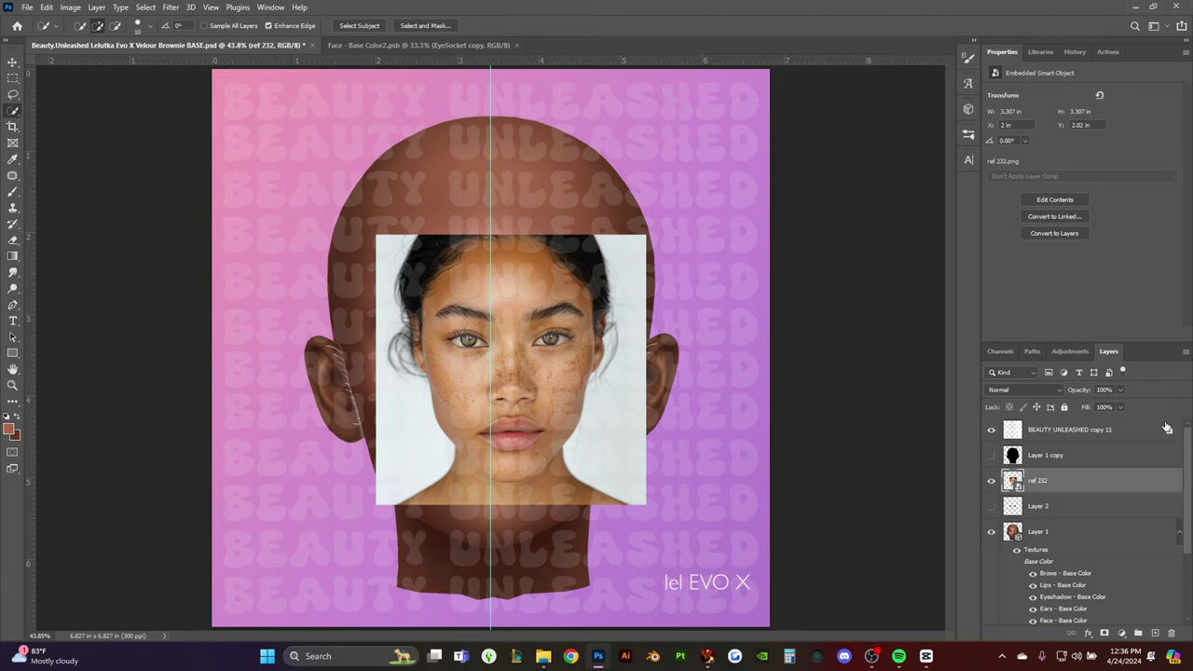
left_click_drag(1082, 390, 1033, 396)
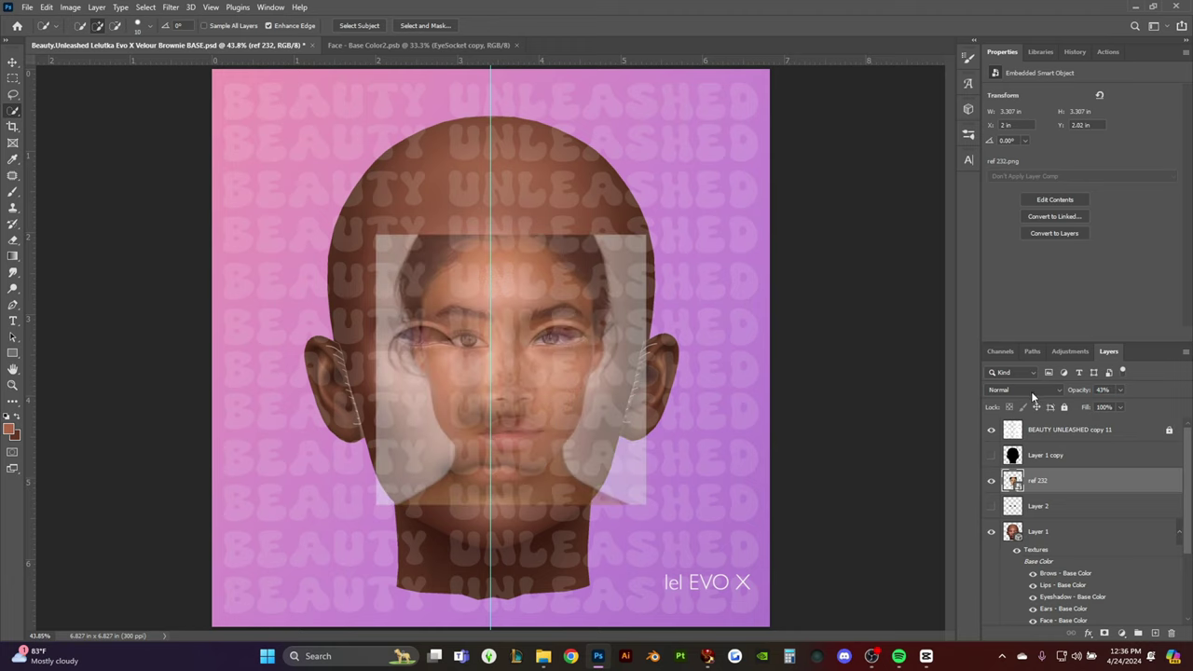
Enlarge, shift and slightly rotate ref 232 to line up with the head's features
key("ctrl+t")
left_click_drag(647, 504, 729, 587)
left_click_drag(583, 501, 527, 464)
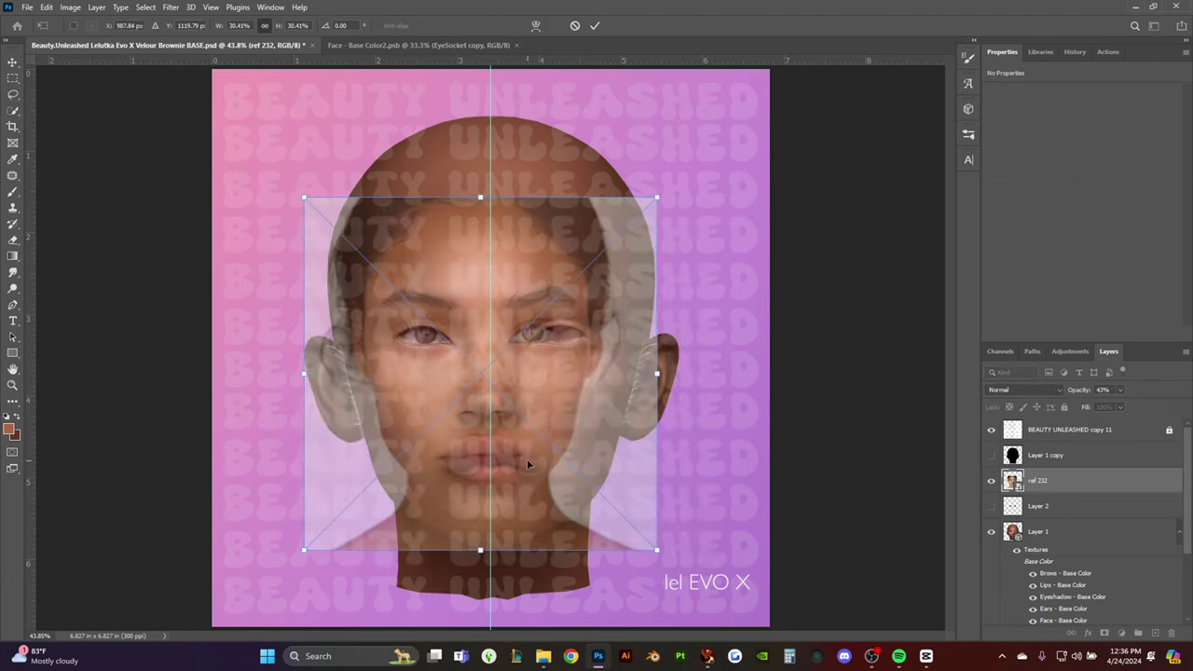
left_click_drag(656, 548, 706, 603)
left_click_drag(532, 499, 518, 475)
left_click_drag(695, 164, 699, 157)
left_click_drag(495, 155, 495, 182)
left_click_drag(714, 164, 710, 174)
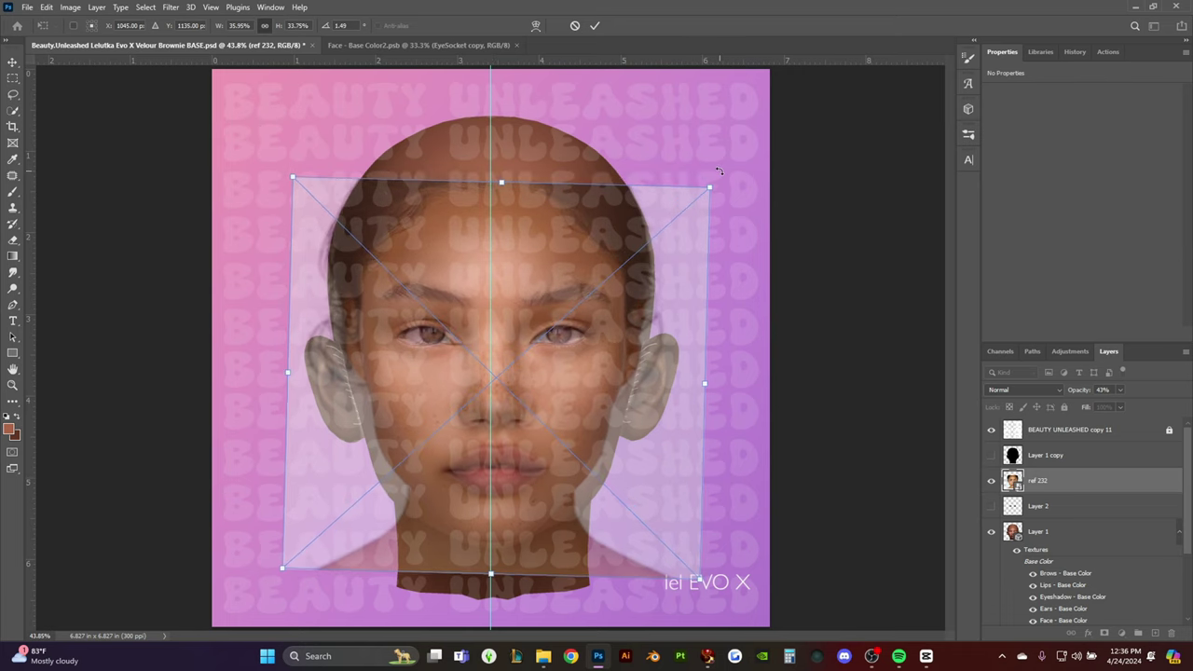
left_click_drag(637, 259, 634, 260)
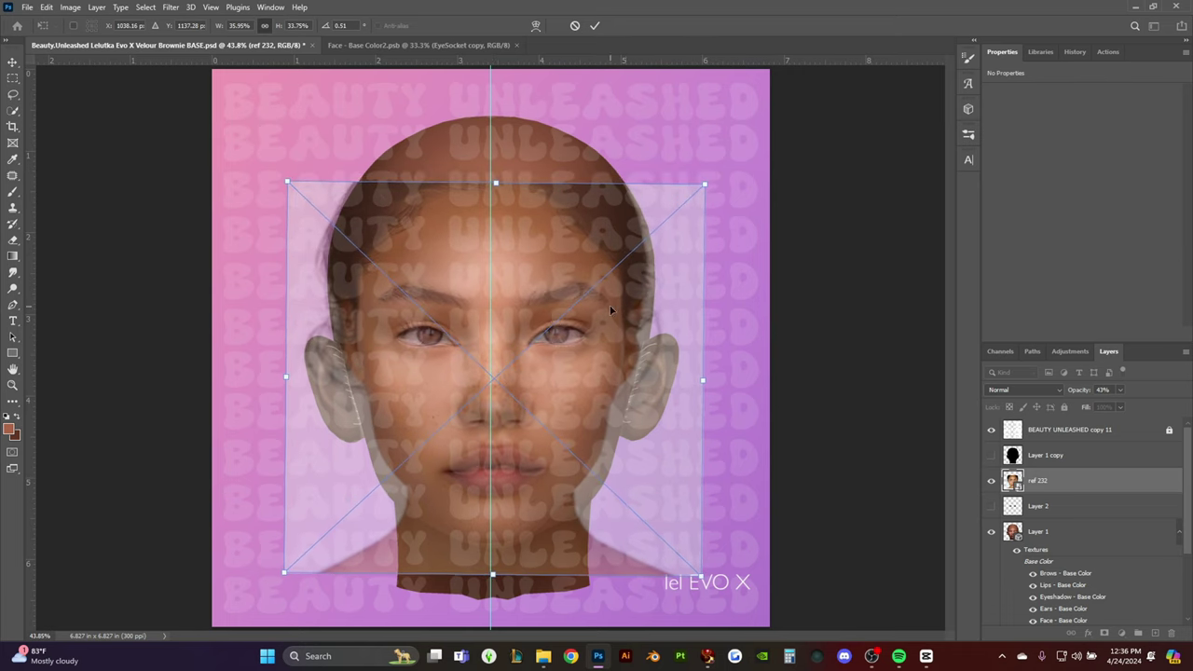
left_click(595, 25)
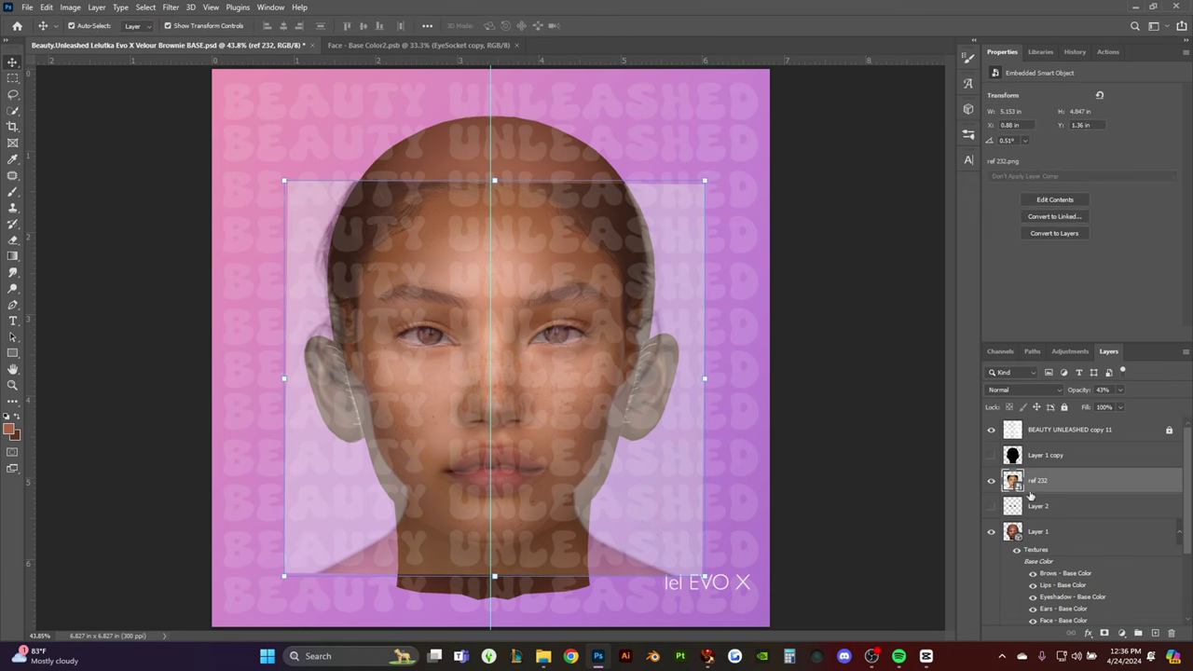
Set the ref 232 layer opacity back to 100%
left_click(1103, 390)
type("100")
key("Return")
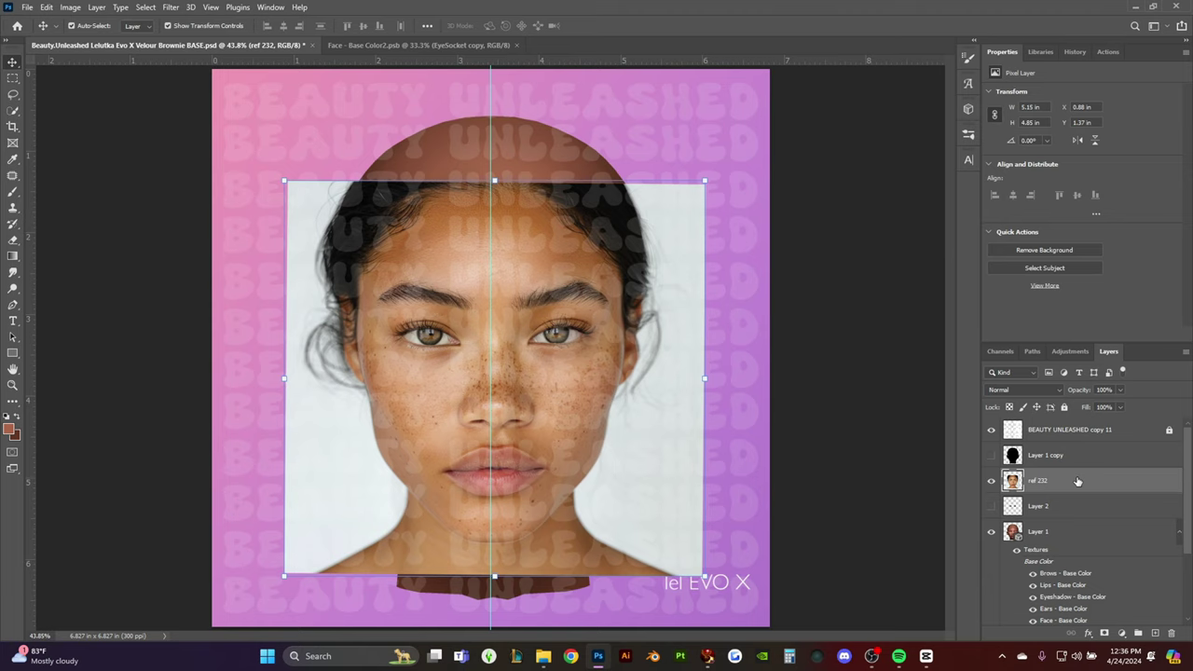
Duplicate ref 232 as a hidden backup and move Layer 2 above both ref layers
key("ctrl+j")
left_click(1051, 509)
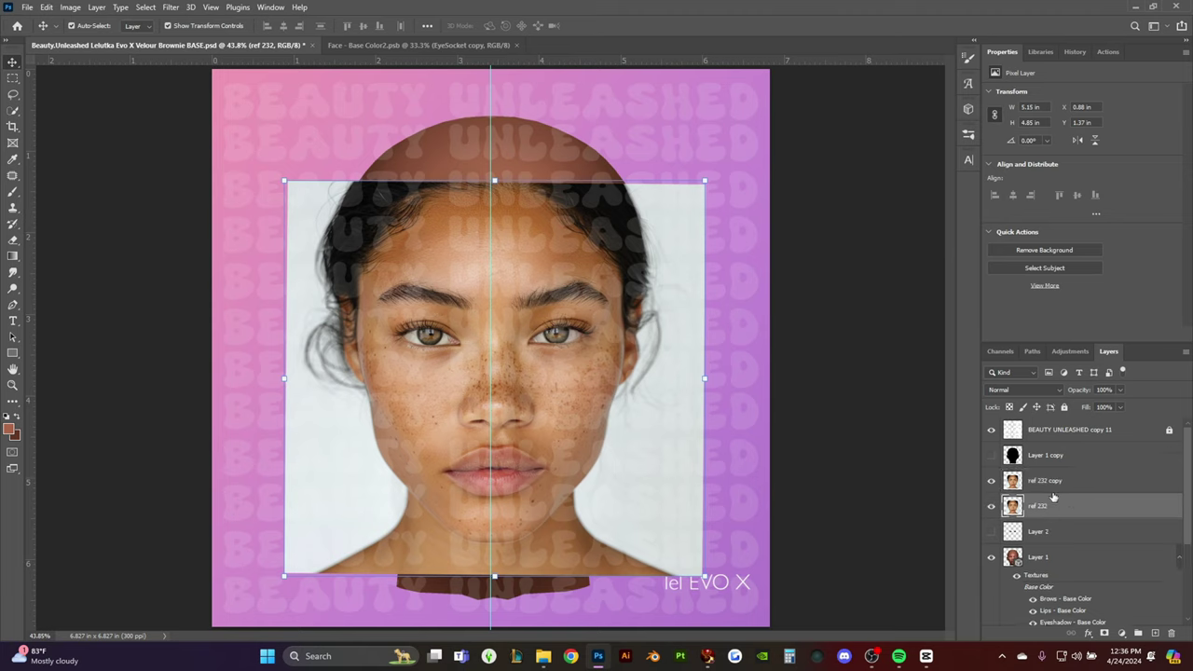
left_click(1054, 480)
left_click_drag(1049, 537, 1054, 501)
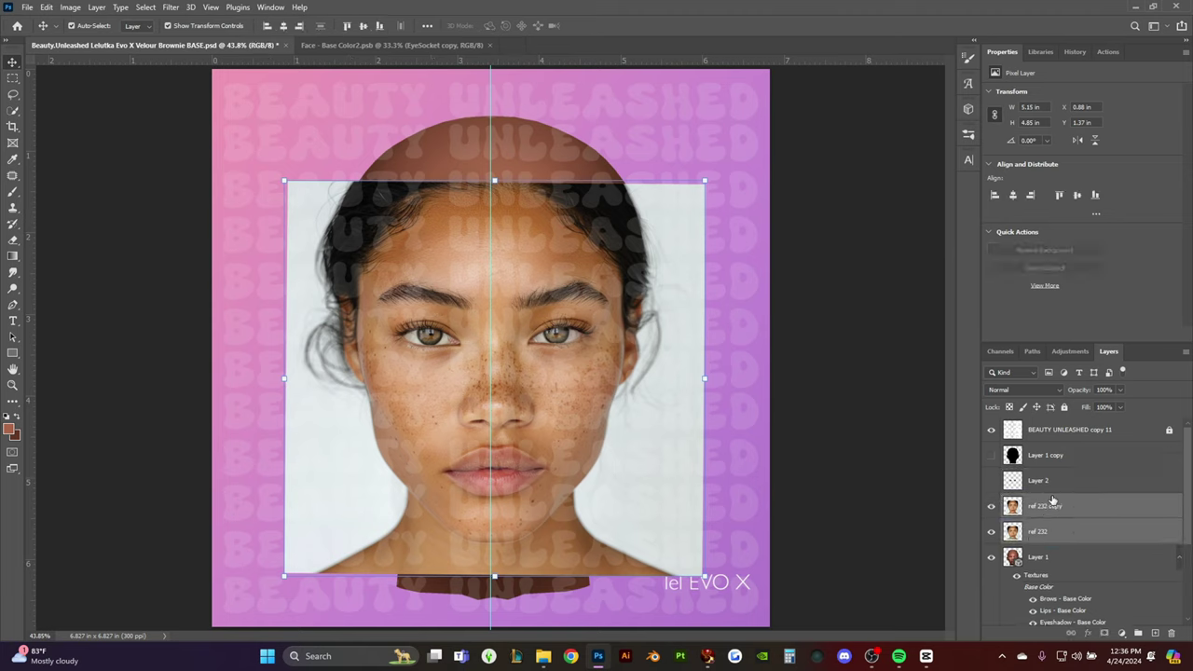
left_click(996, 508)
left_click(991, 506)
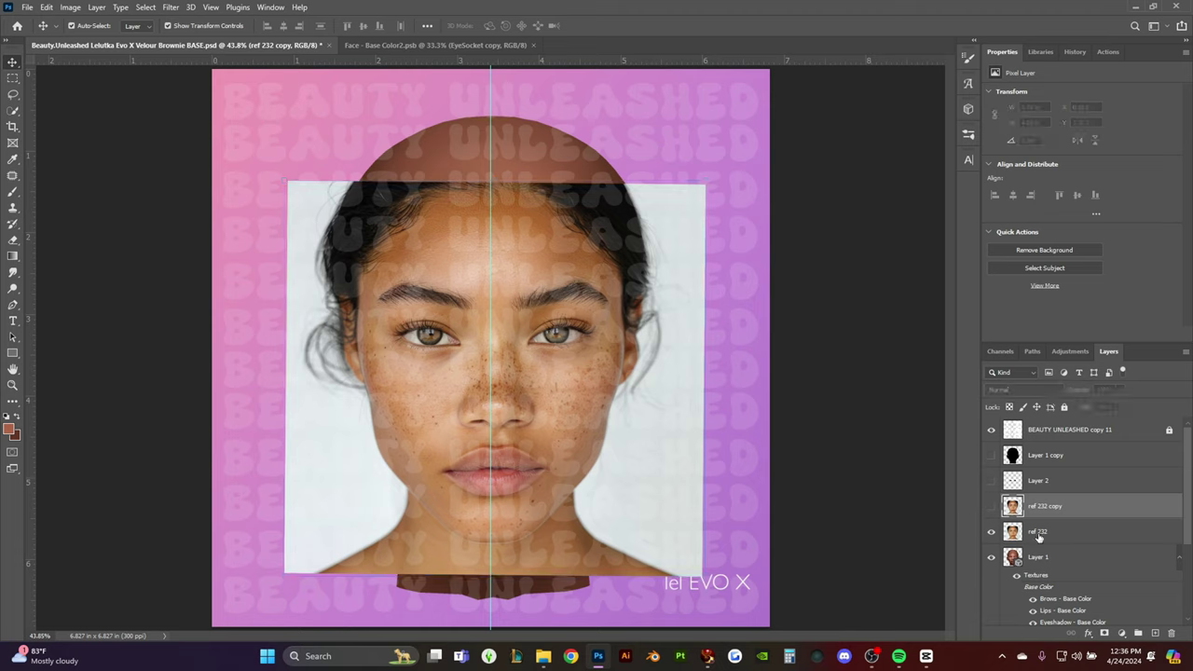
left_click(1052, 527)
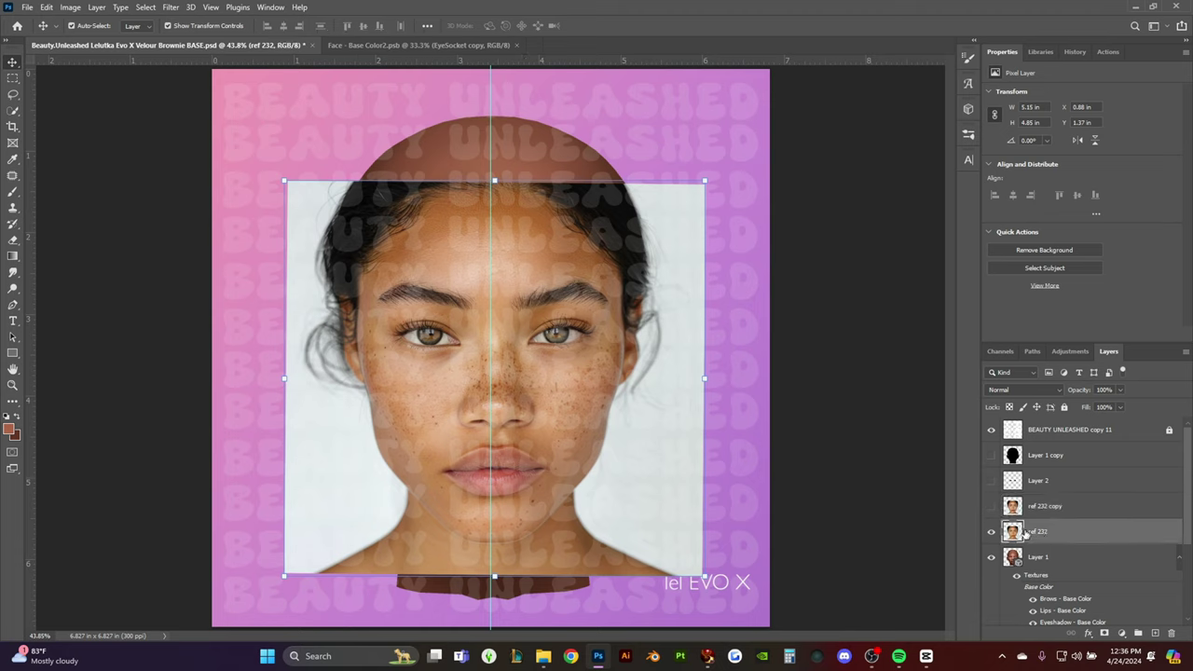
Load the Layer 1 copy silhouette as a selection and mask ref 232 with it
left_click(1021, 456)
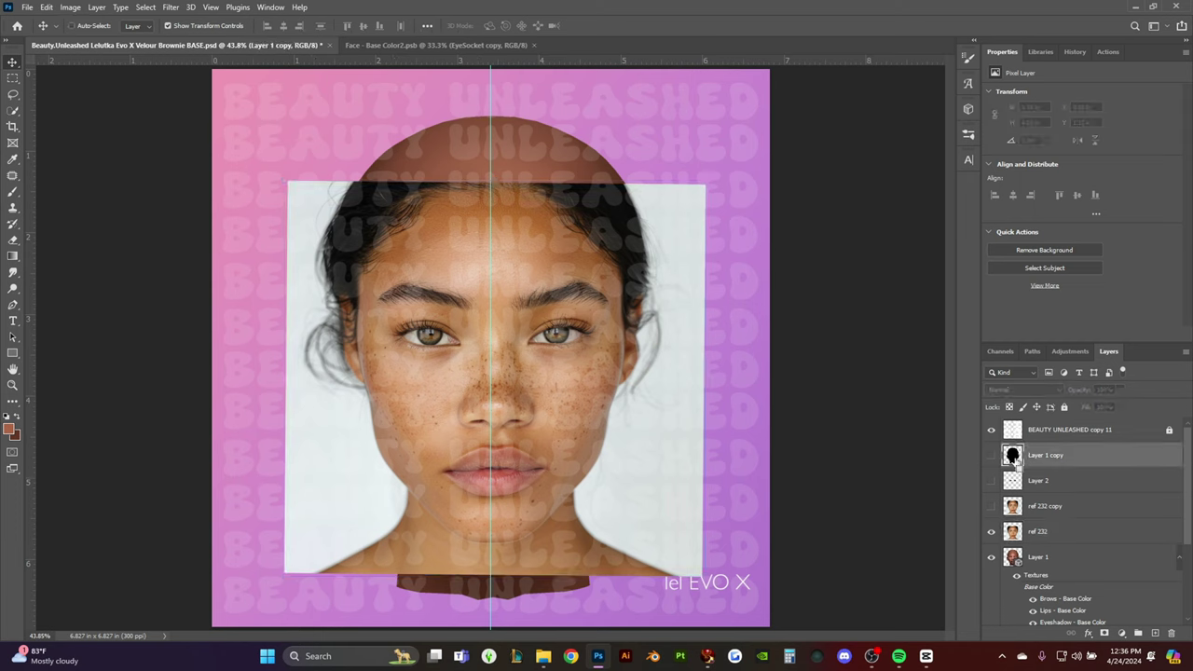
left_click(1016, 458, "ctrl")
left_click(1013, 464, "ctrl")
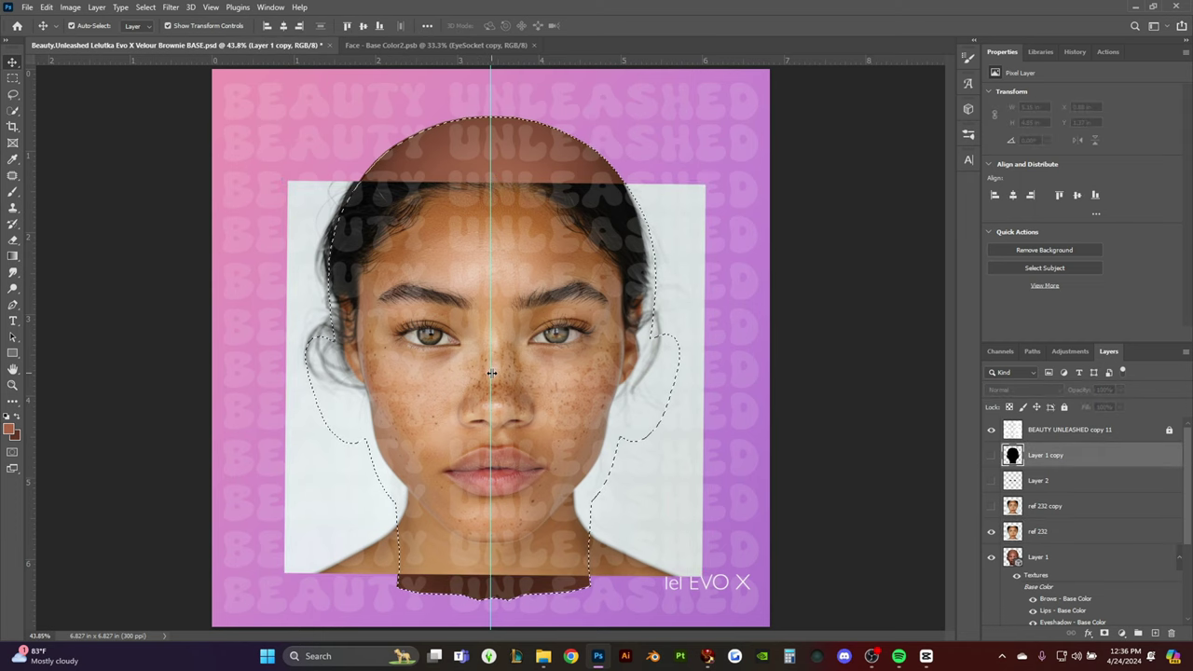
left_click(1044, 533)
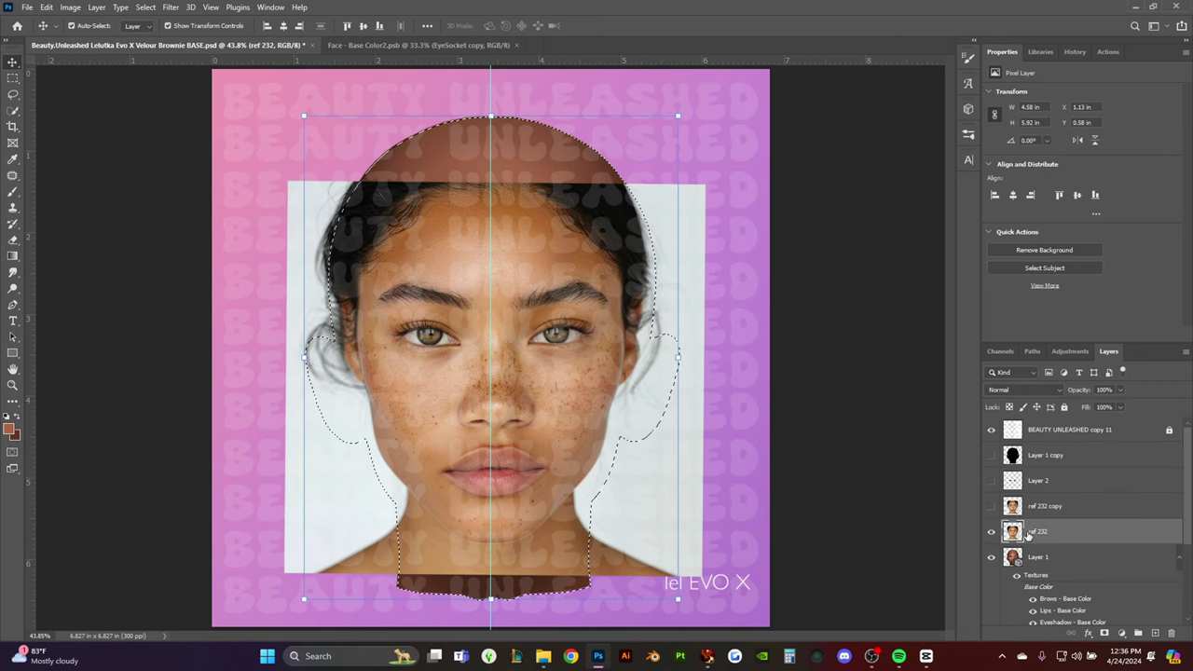
left_click(1104, 634)
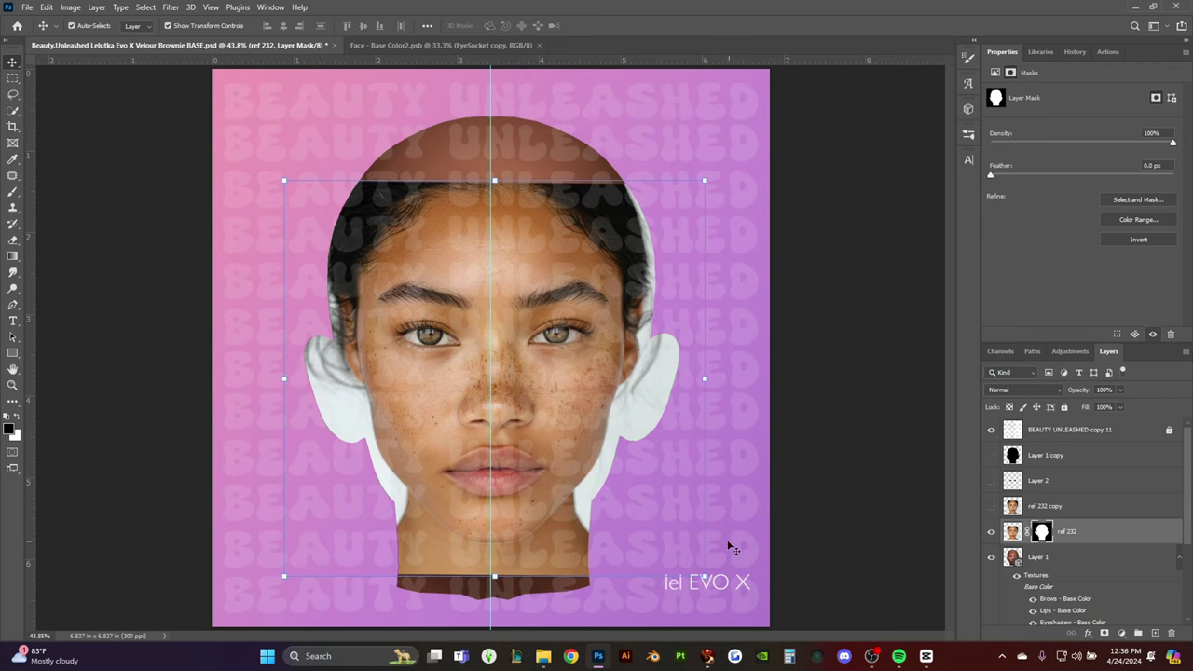
Undo an accidental downward stretch of the reference photo
left_click_drag(497, 575, 497, 604)
left_click(1011, 533)
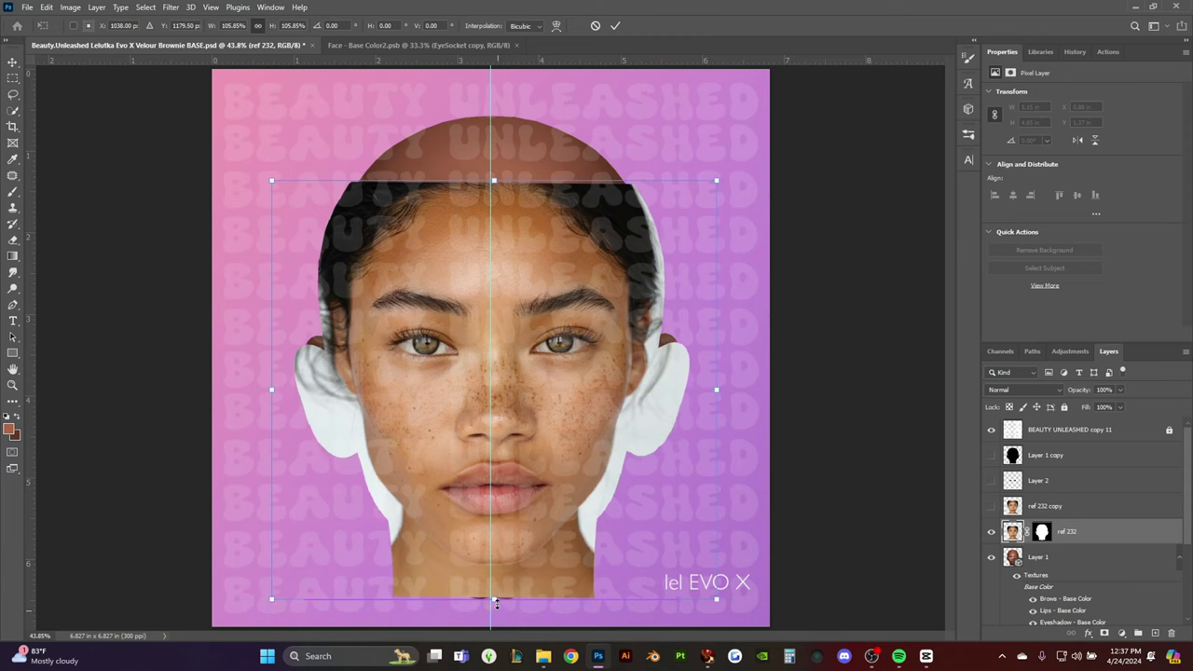
key("ctrl+z")
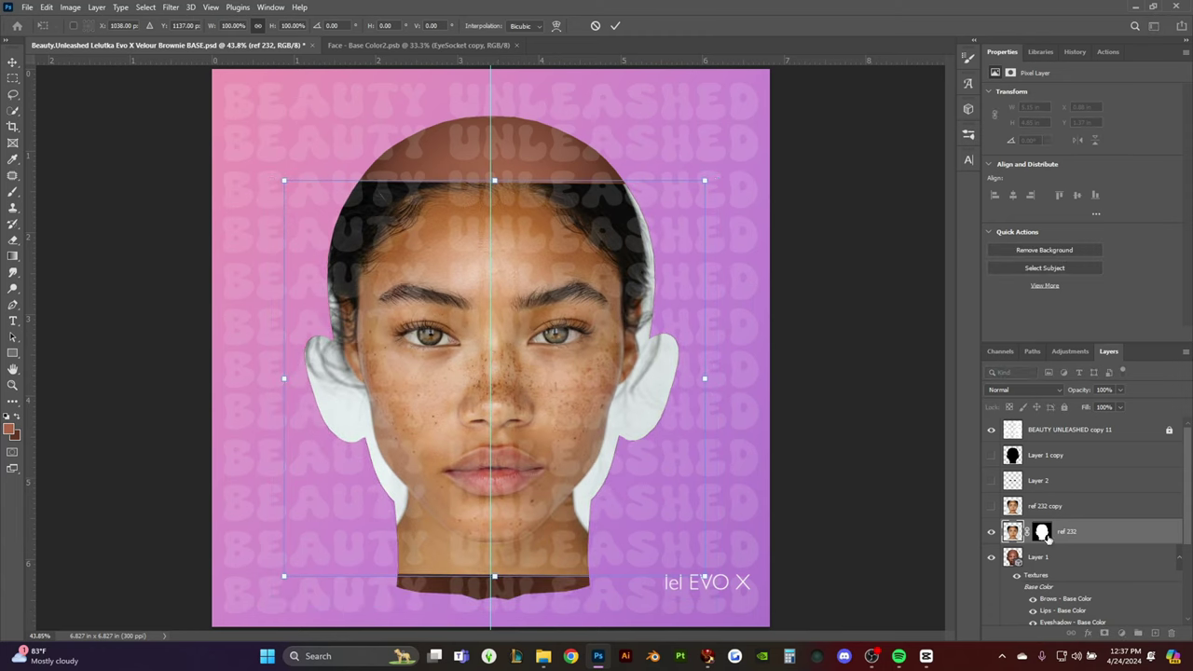
Paint black on the ref 232 mask over the hair and white edges
left_click(1042, 532)
key("b")
mouse_move(709, 355)
left_mouse_down()
mouse_move(698, 394)
mouse_move(653, 186)
mouse_move(643, 326)
left_mouse_up()
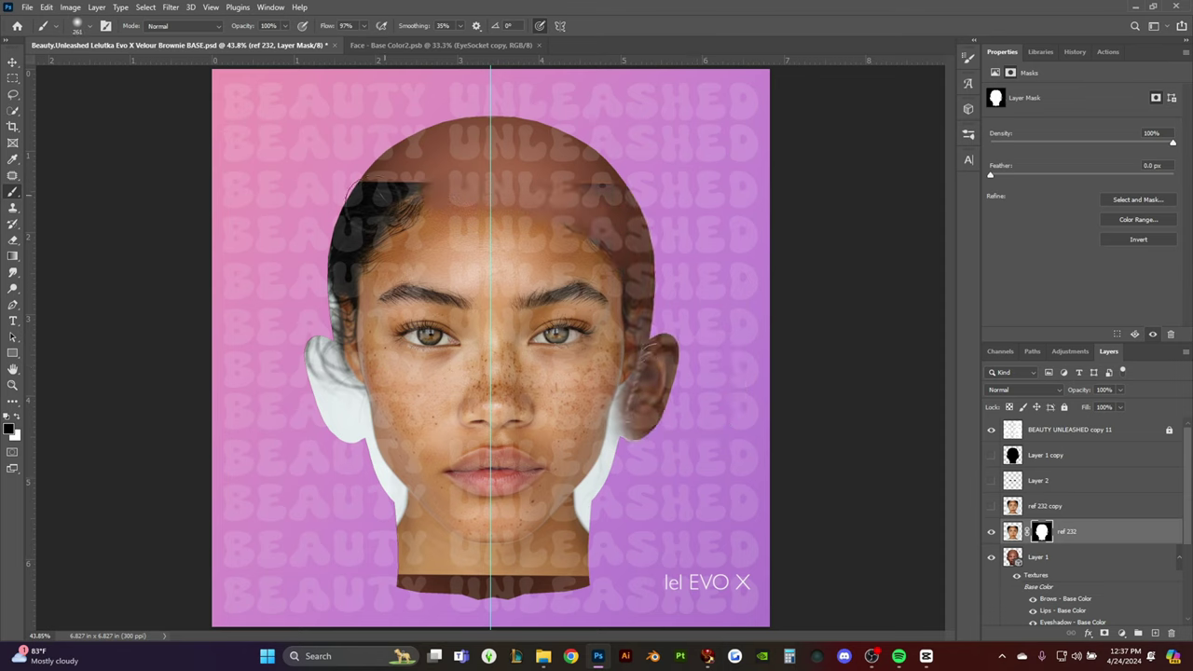
mouse_move(391, 206)
left_mouse_down()
mouse_move(619, 506)
mouse_move(301, 259)
mouse_move(326, 336)
mouse_move(620, 466)
left_mouse_up()
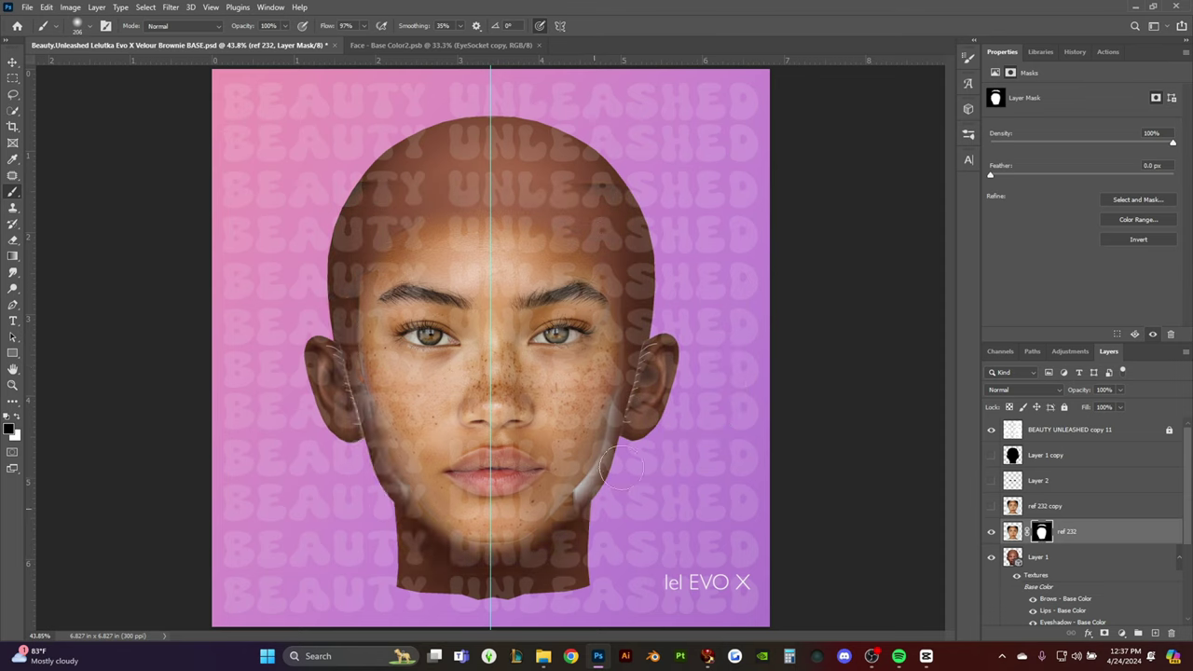
Load the Layer 2 eye shapes as a selection and add a new mask to ref 232
left_click(1016, 483)
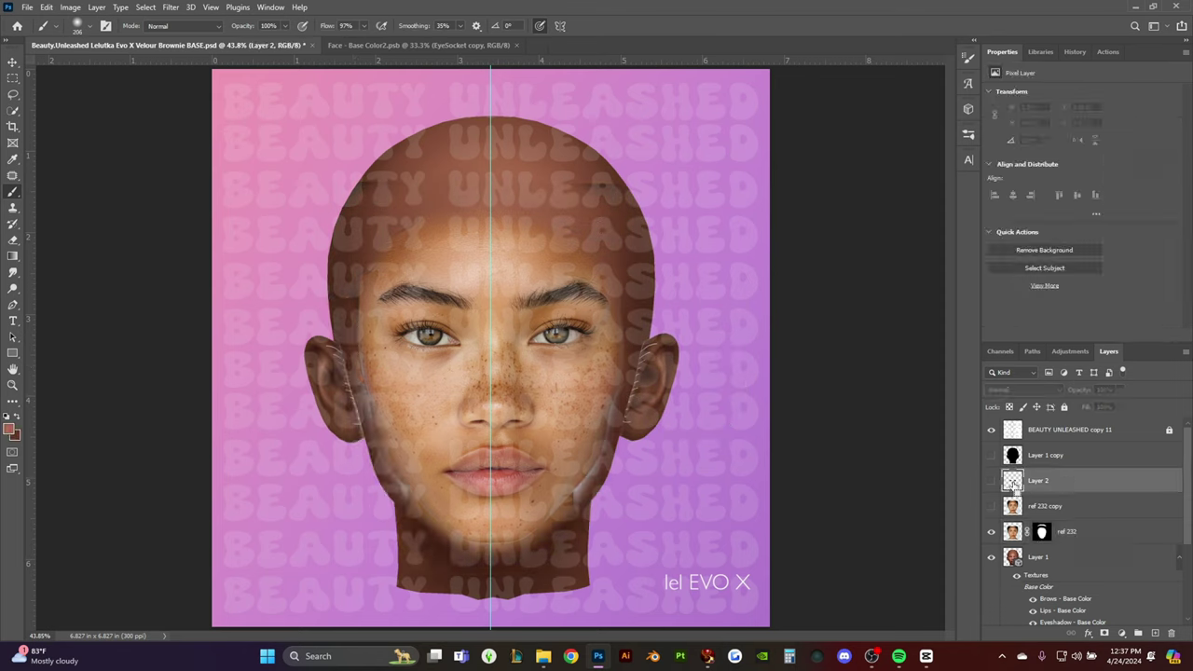
left_click(1015, 483, "ctrl")
left_click(1041, 532)
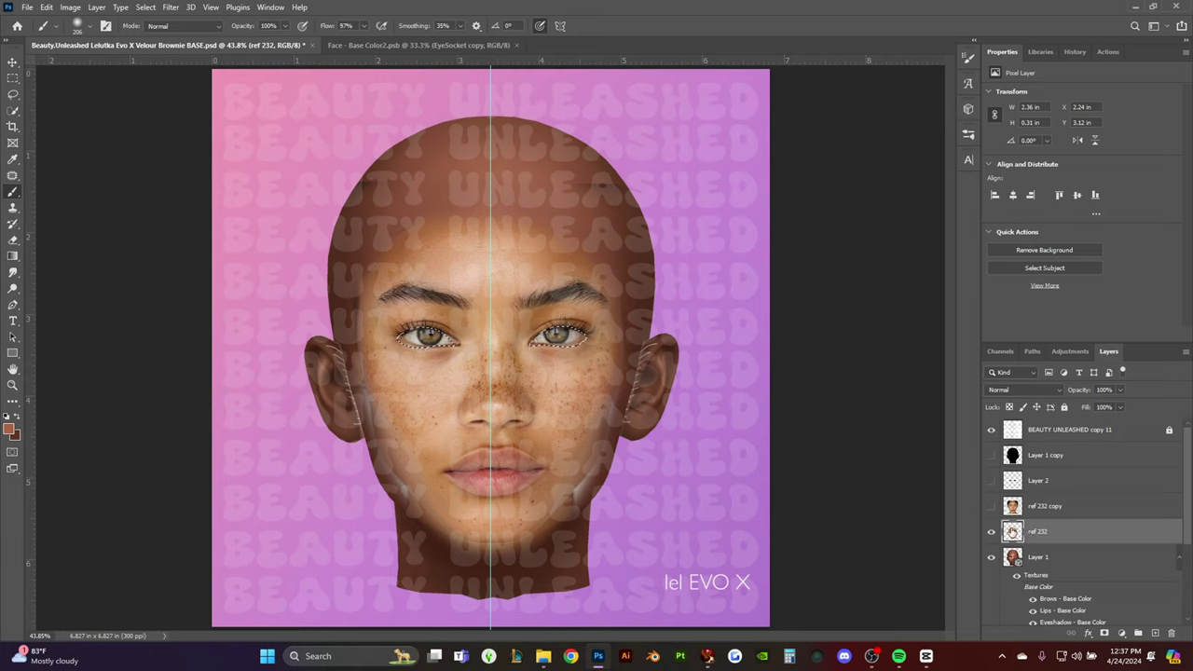
left_click(1029, 482, "ctrl")
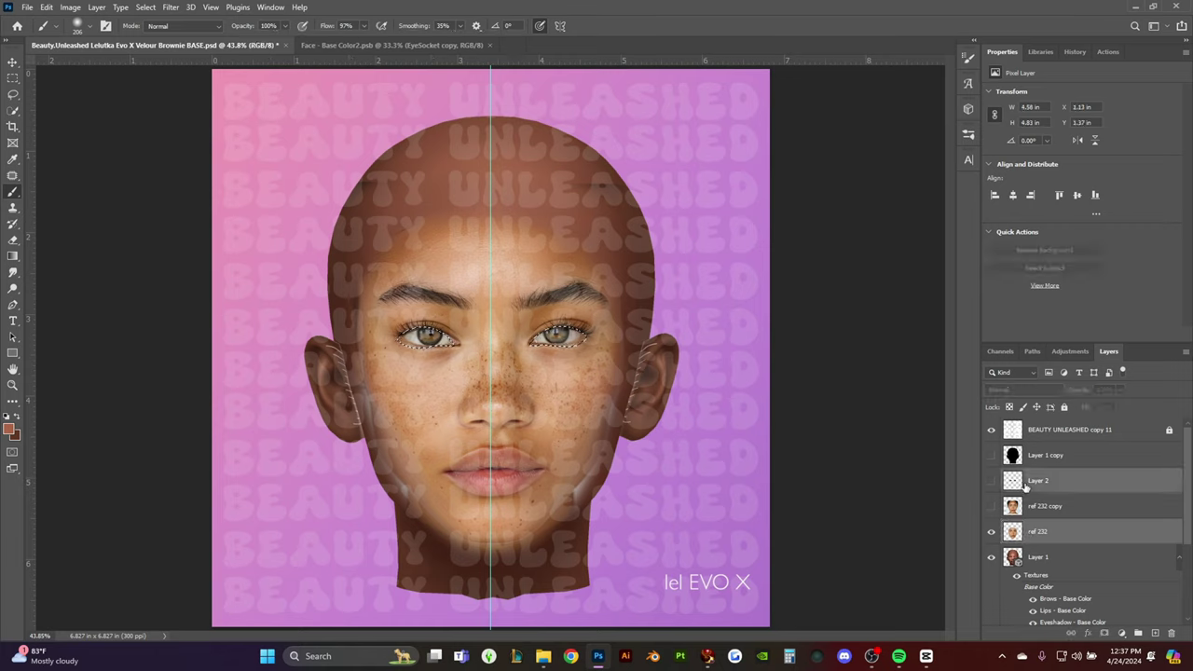
left_click(1041, 532)
left_click(1105, 634)
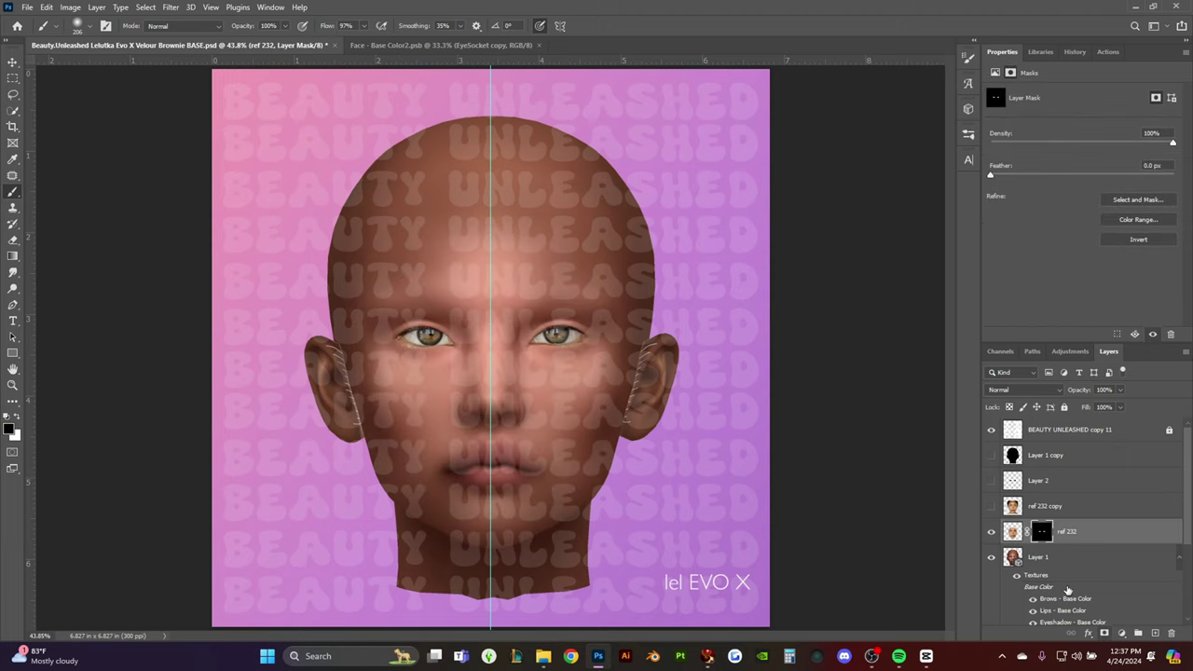
Invert the eye mask so only the eyes are cut out, then disable it
left_click(992, 532)
left_click(992, 532)
key("ctrl+i")
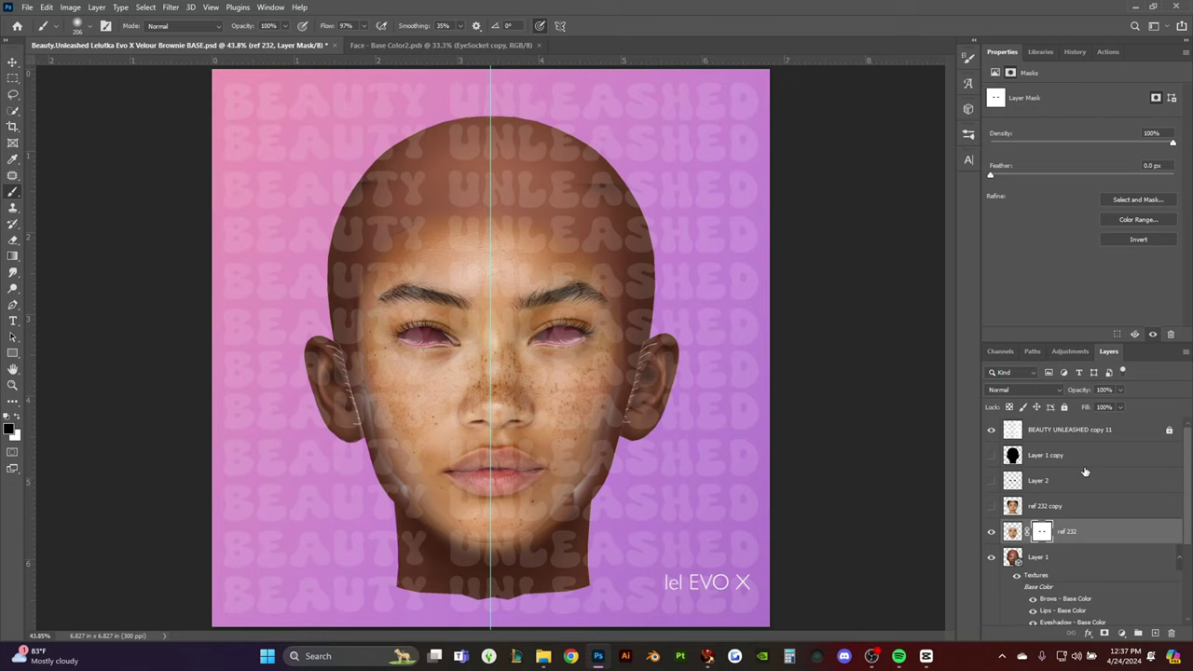
left_click(1042, 539, "shift")
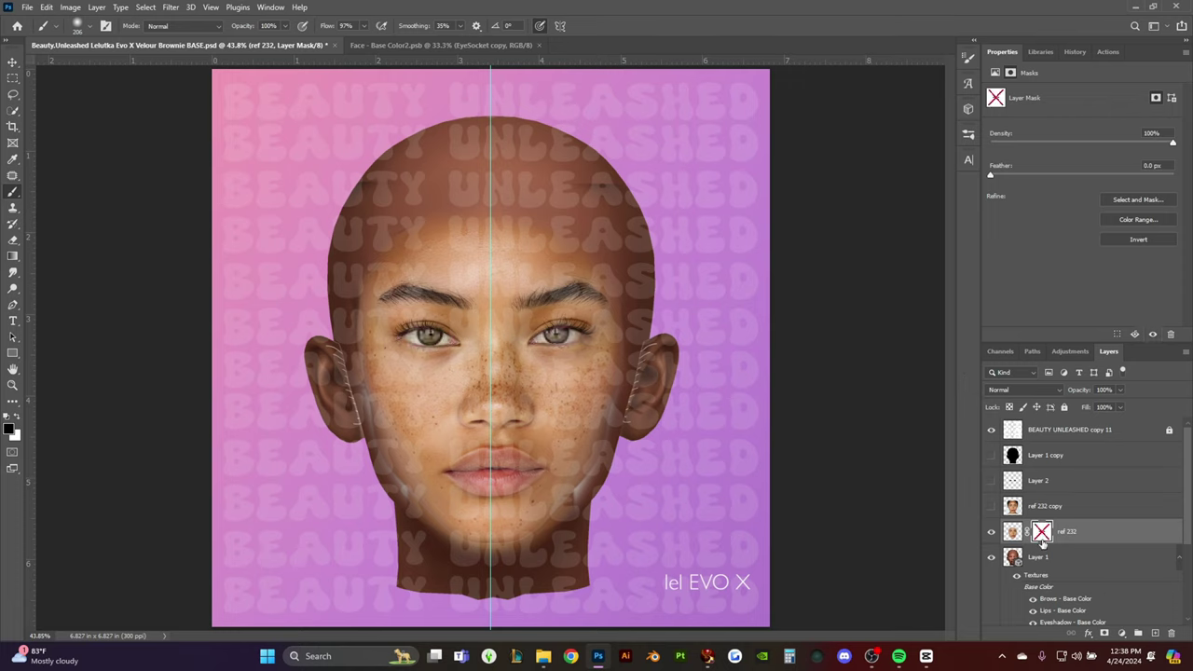